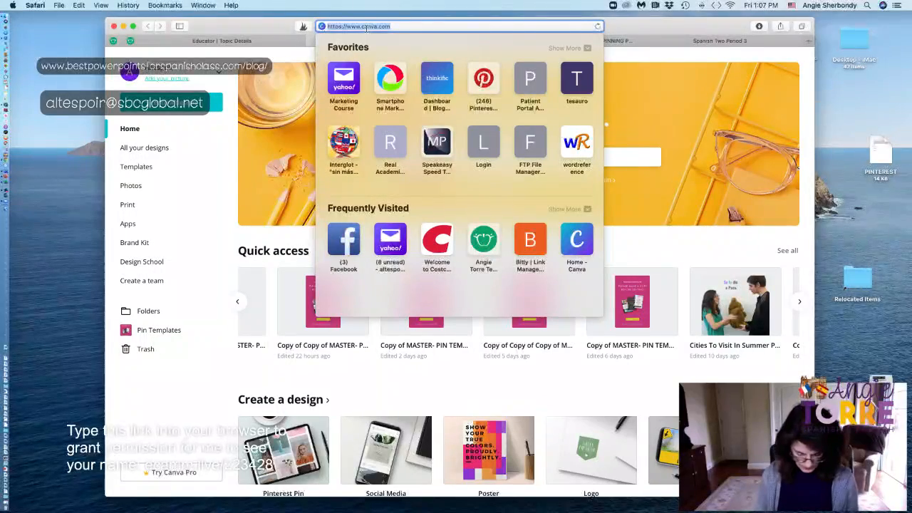
- Go to Google Drive from the Google homepage and create a blank Google Slides presentation
type("google")
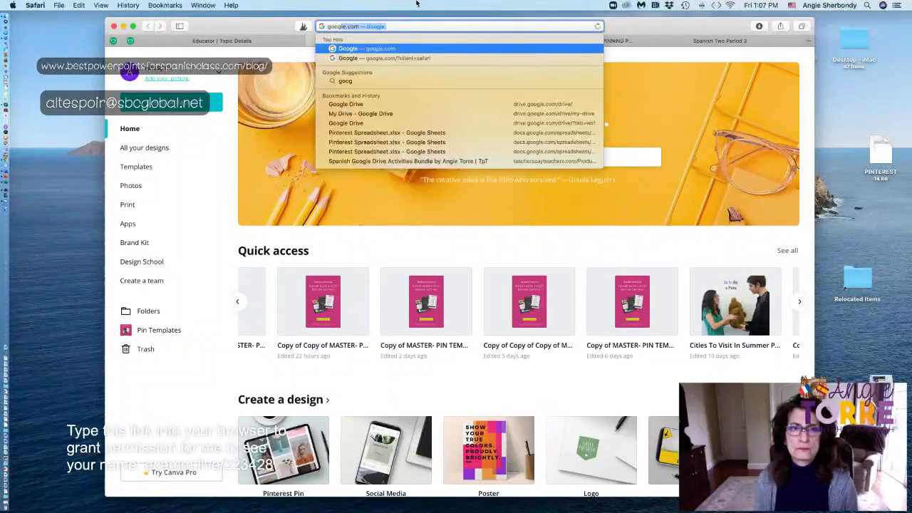
key("Return")
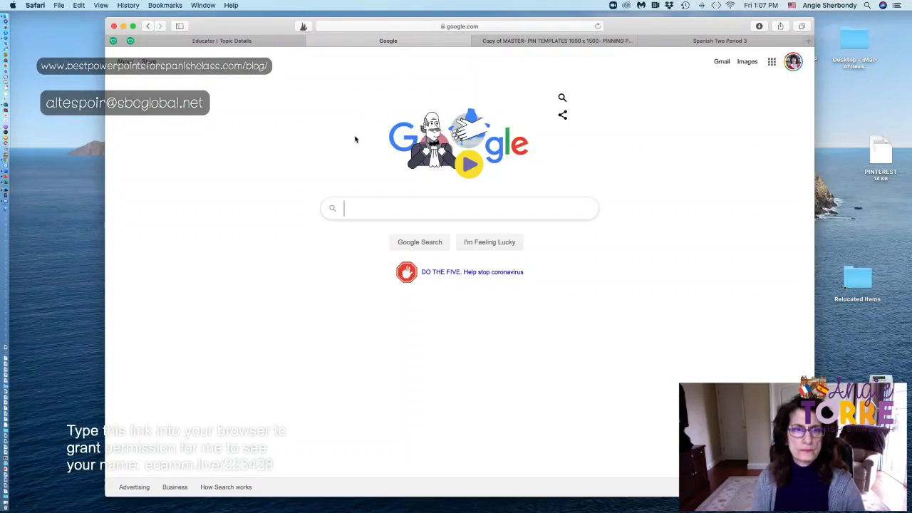
left_click(772, 61)
left_click(723, 201)
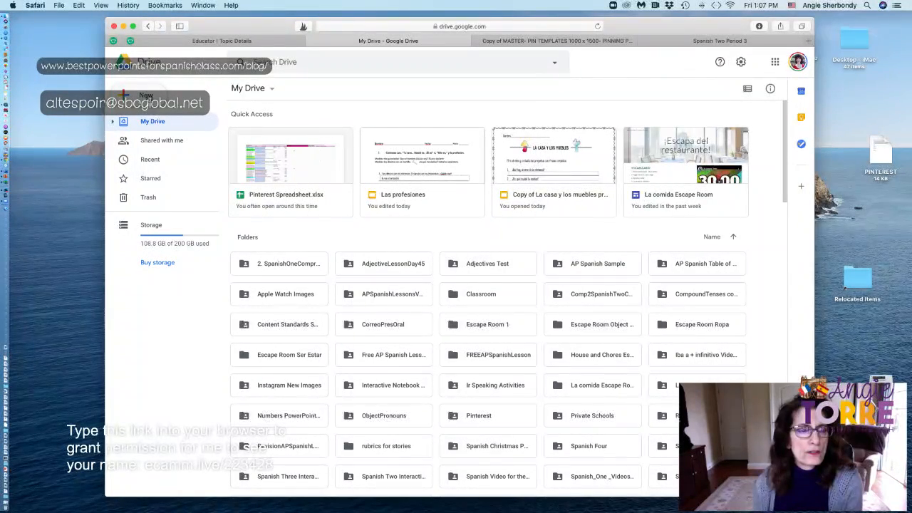
left_click(144, 95)
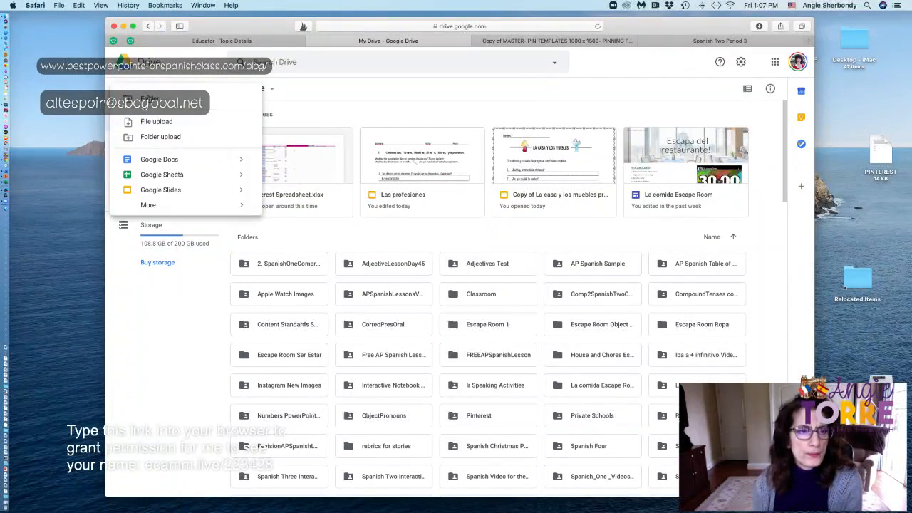
left_click(145, 192)
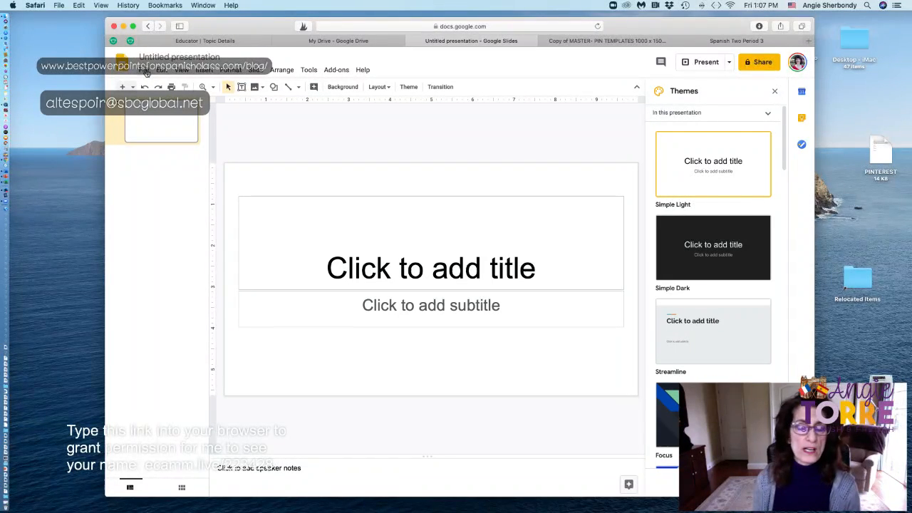
- Set the presentation's page size to a custom 8.5 x 11 inches
left_click(144, 70)
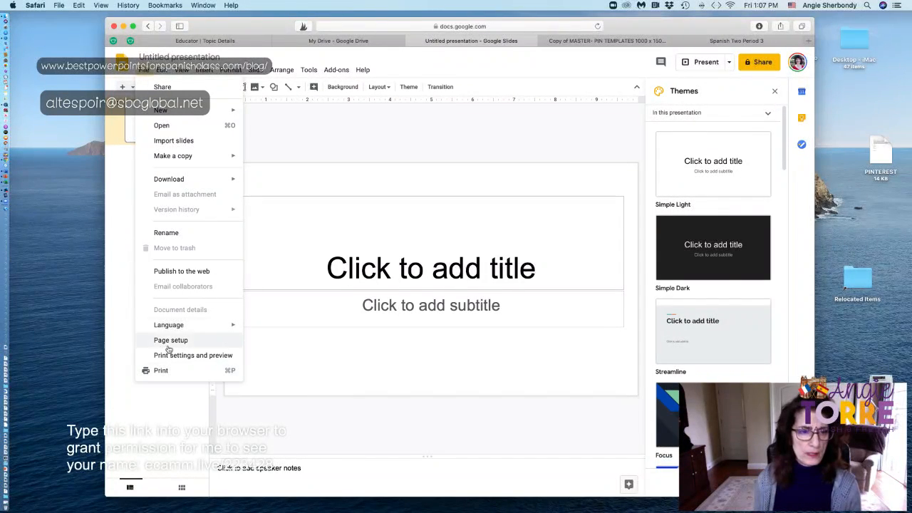
left_click(159, 74)
left_click(145, 71)
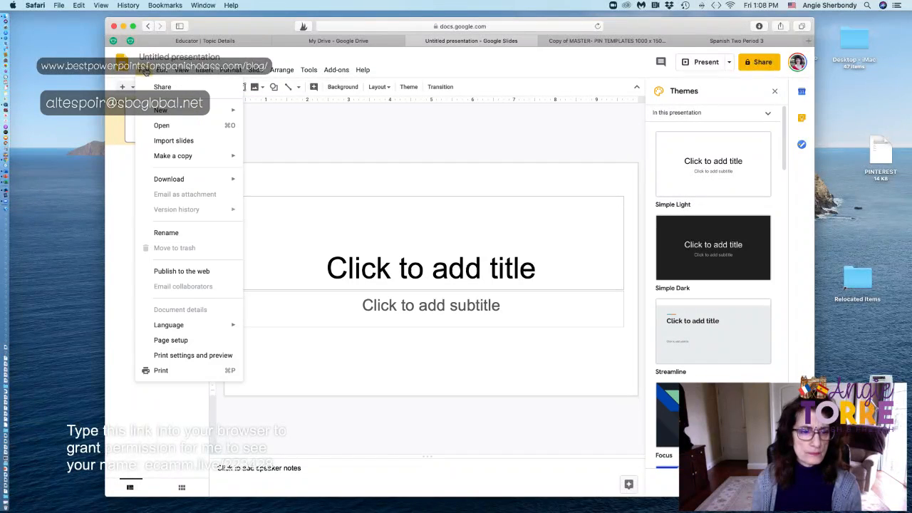
left_click(162, 341)
left_click(454, 261)
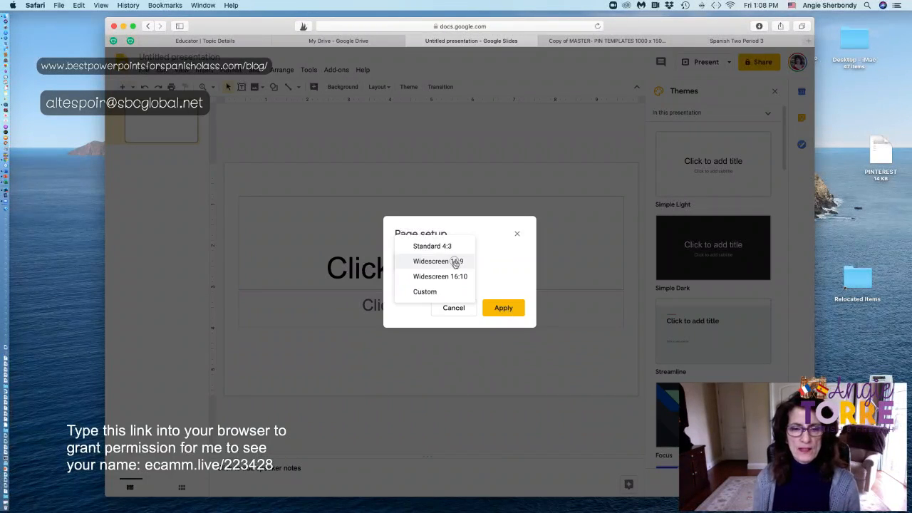
left_click(427, 293)
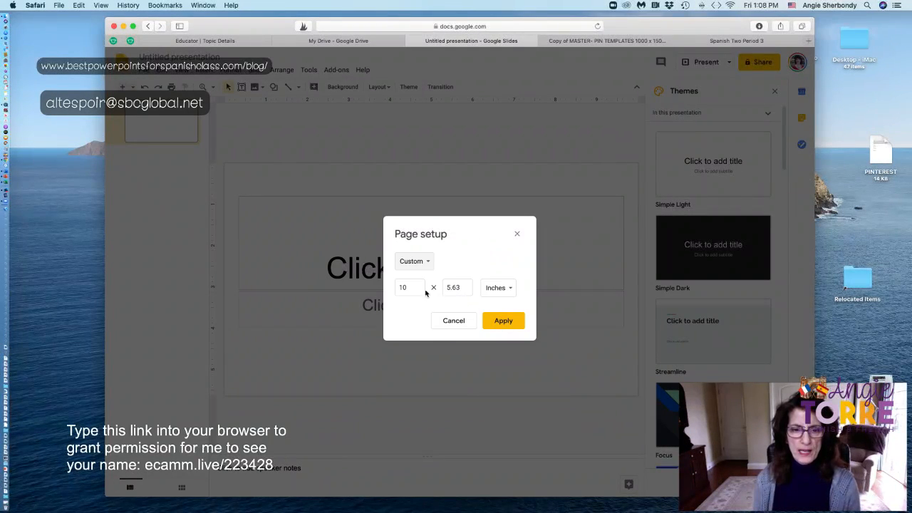
double_click(397, 287)
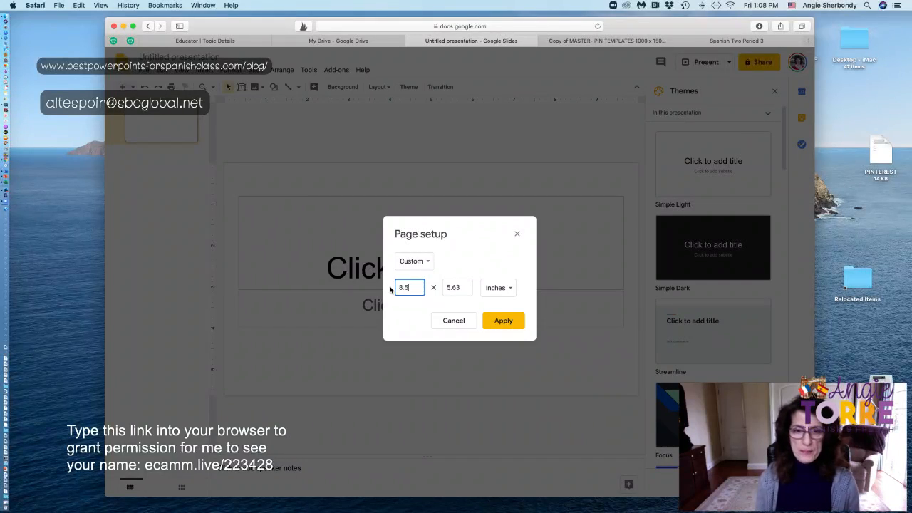
left_click_drag(470, 287, 442, 286)
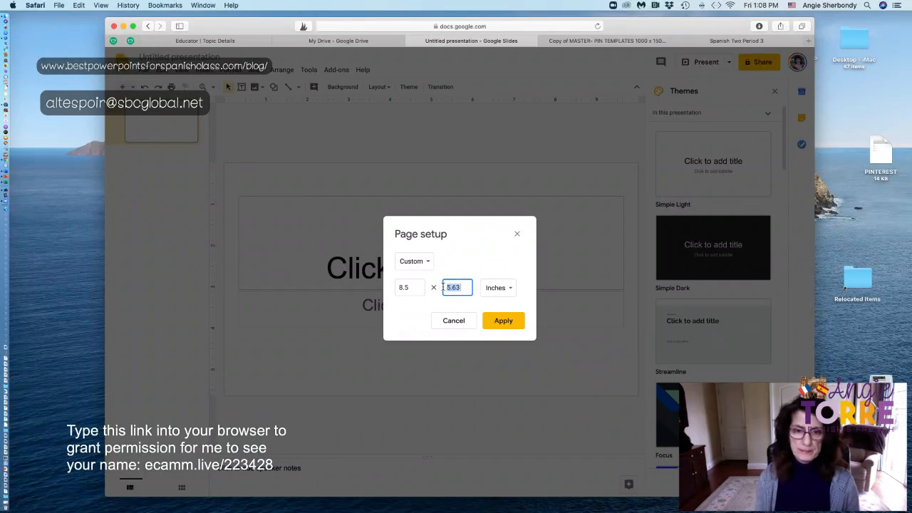
type("11")
left_click(503, 322)
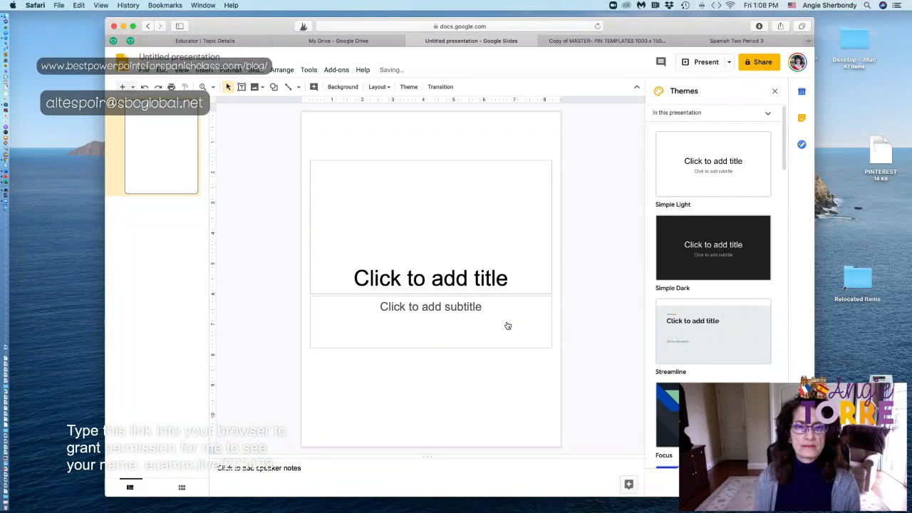
- Delete the title and subtitle placeholders from the first slide
left_click(482, 161)
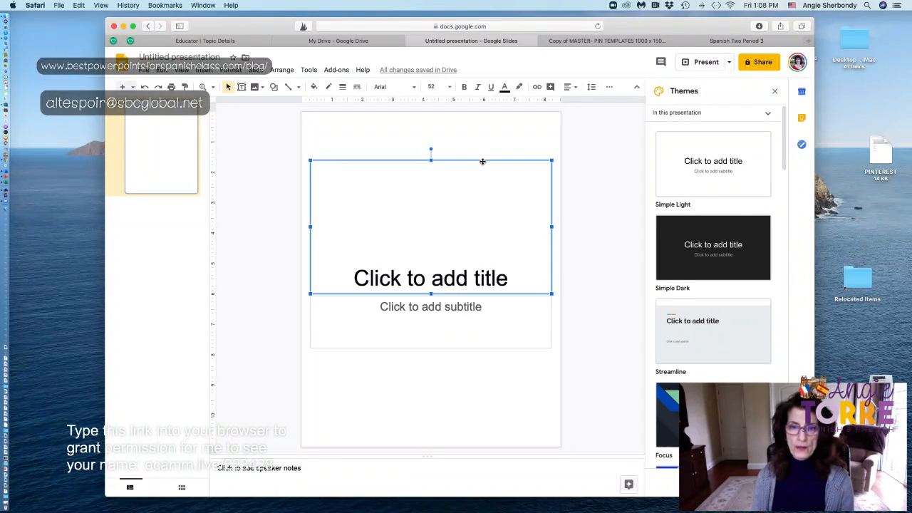
key("Delete")
left_click(495, 295)
key("Delete")
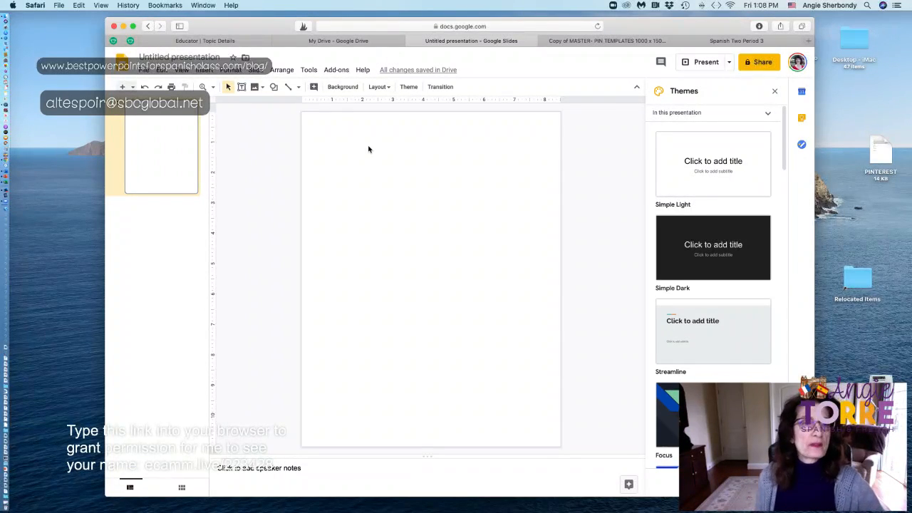
left_click(180, 57)
left_click_drag(139, 57, 228, 57)
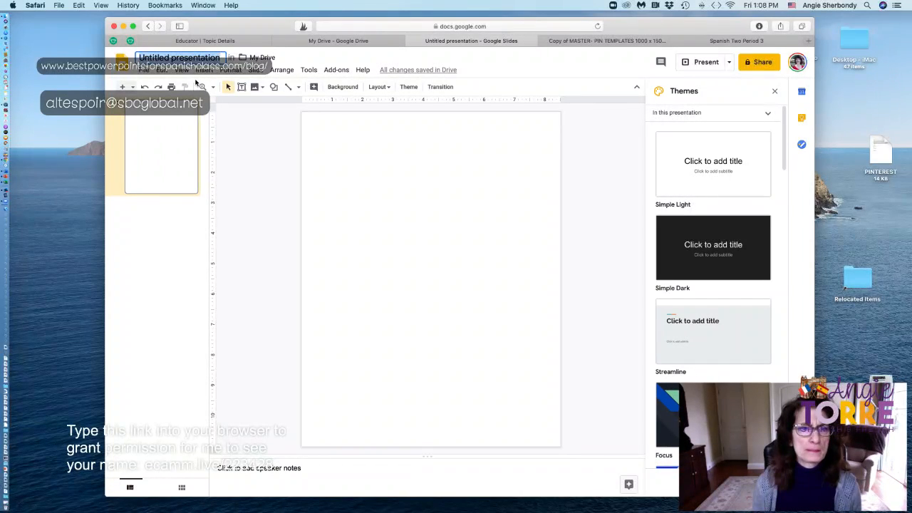
- Set PNG image 1 from the desktop's FB LIVE folder as the first slide's background
left_click(350, 89)
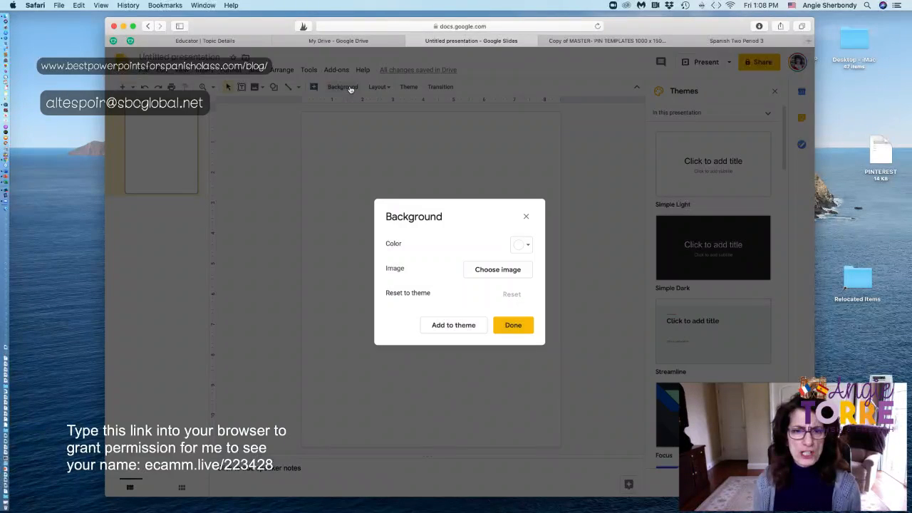
left_click(495, 275)
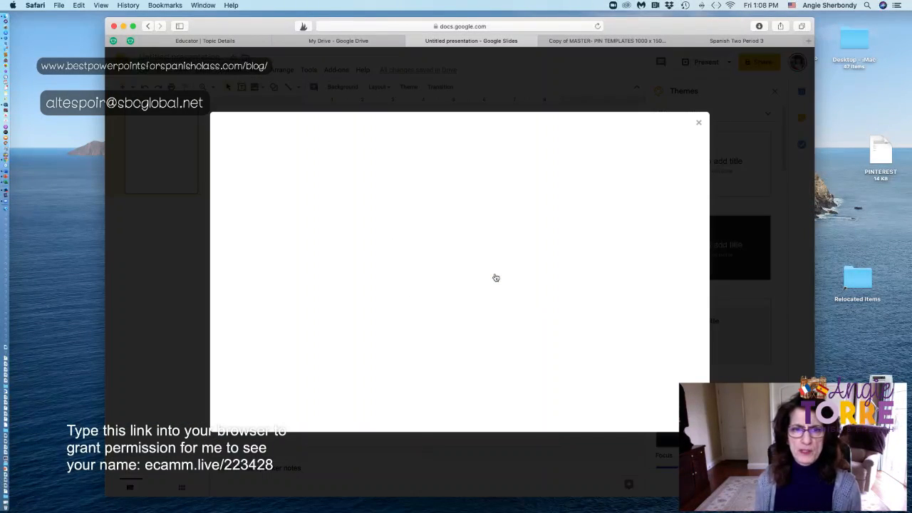
left_click_drag(262, 30, 268, 130)
double_click(527, 44)
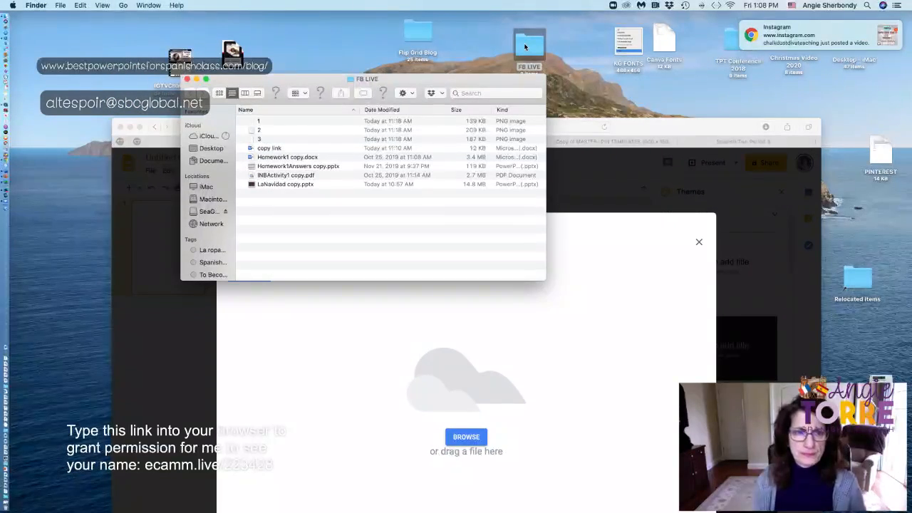
left_click_drag(311, 74, 534, 49)
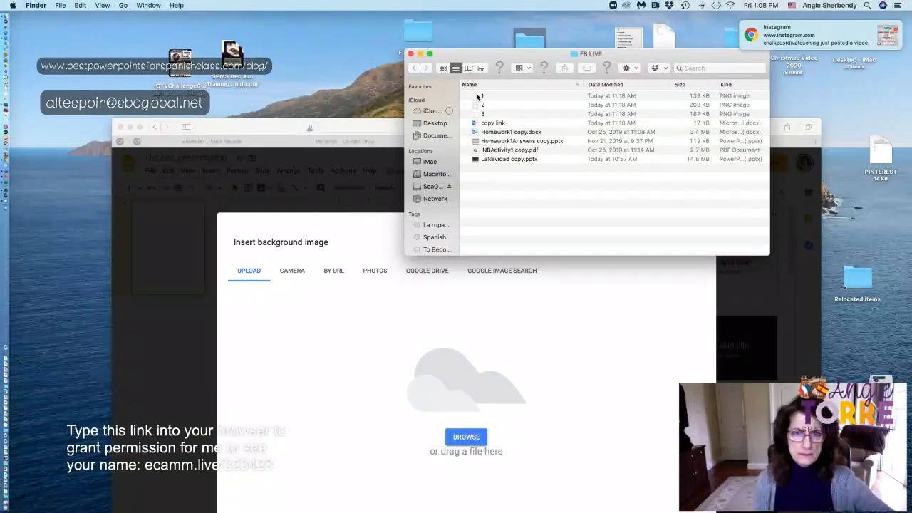
left_click_drag(479, 95, 466, 352)
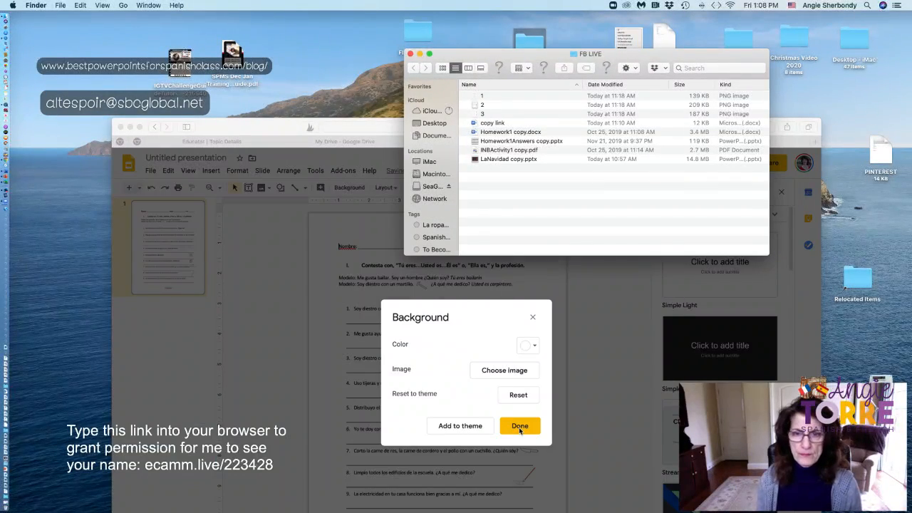
left_click(521, 431)
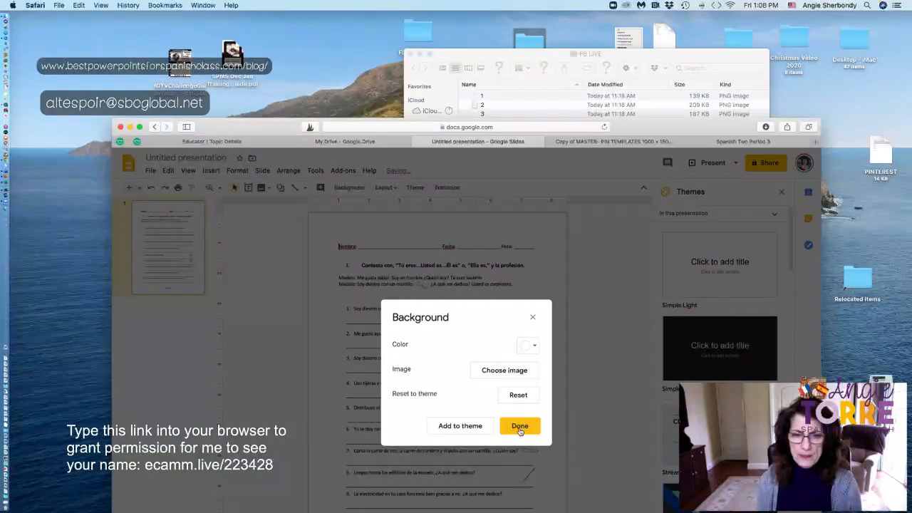
left_click(521, 430)
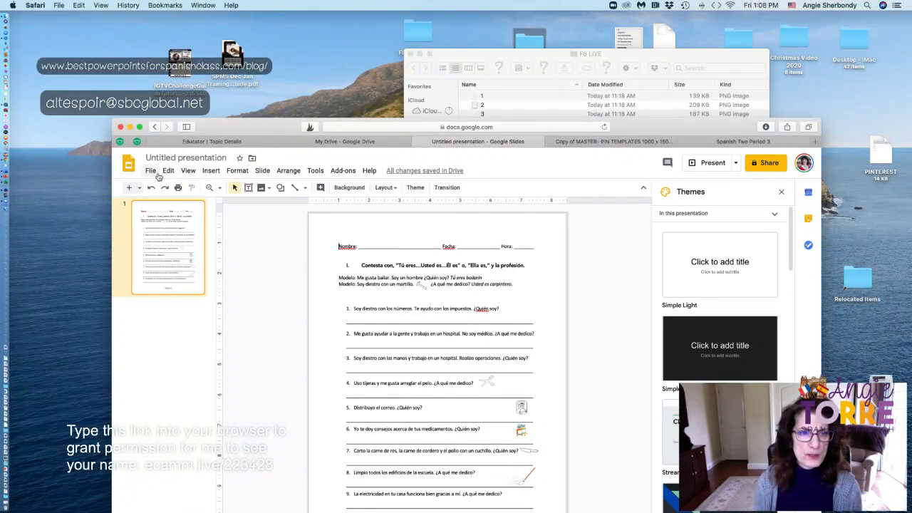
- Add two new slides after the first slide
left_click(263, 172)
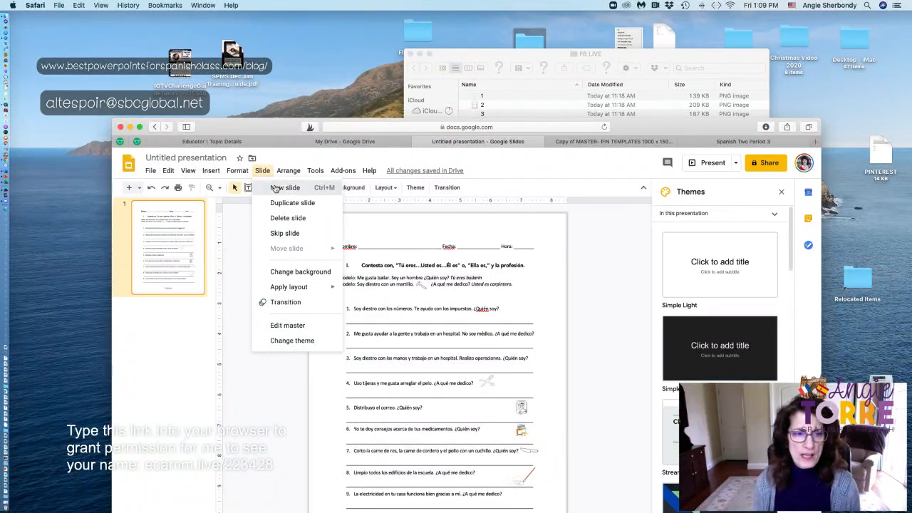
left_click(277, 188)
left_click(263, 171)
left_click(273, 186)
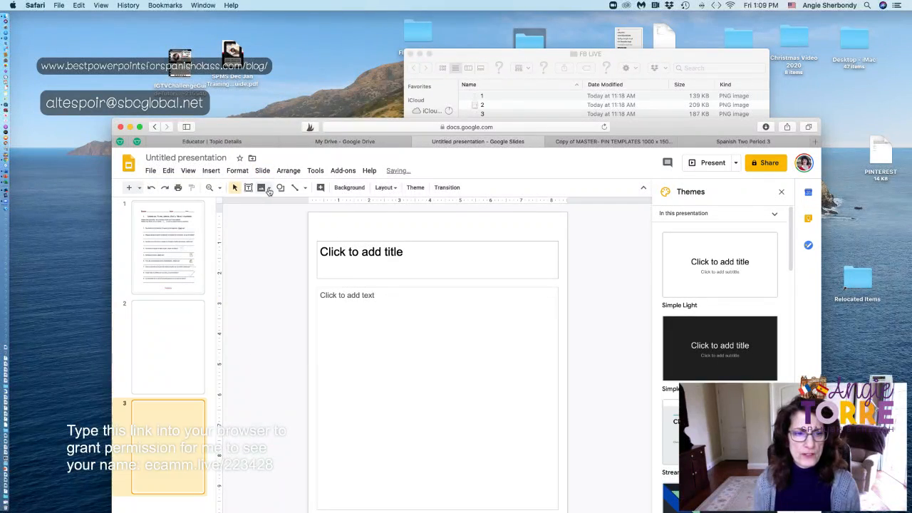
- Set PNG image 2 from the FB LIVE folder as the background of slide 2
left_click(194, 339)
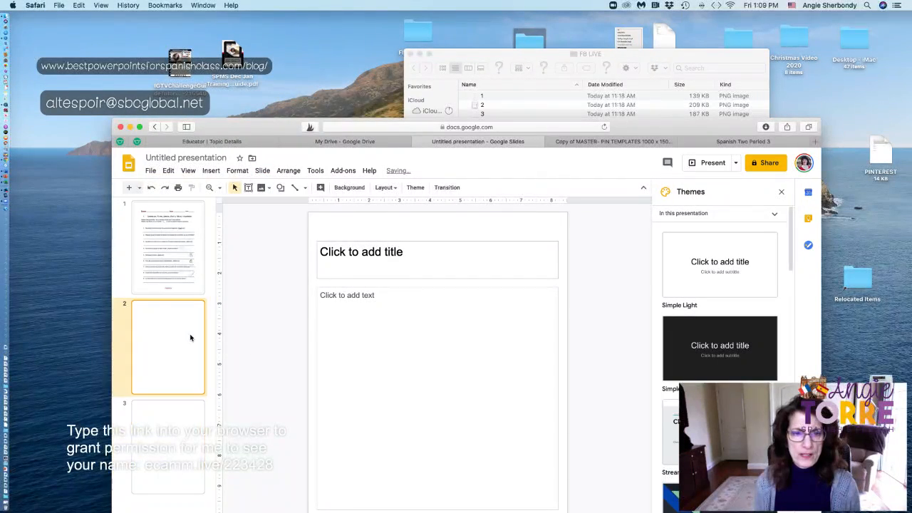
left_click(352, 188)
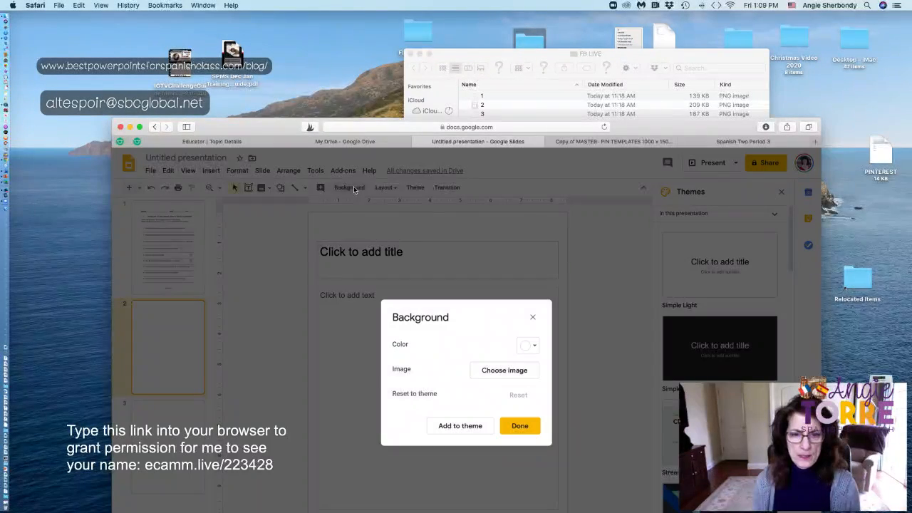
left_click(498, 373)
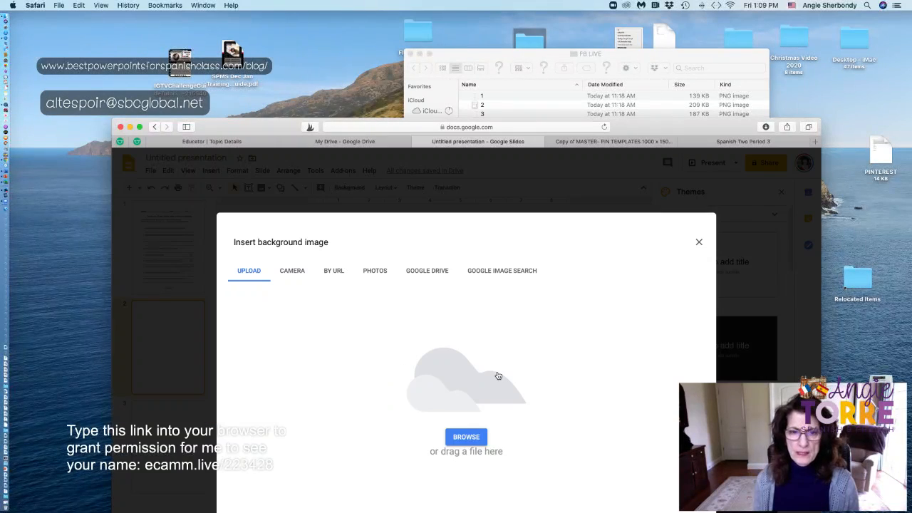
left_click(479, 107)
left_click_drag(477, 107, 468, 311)
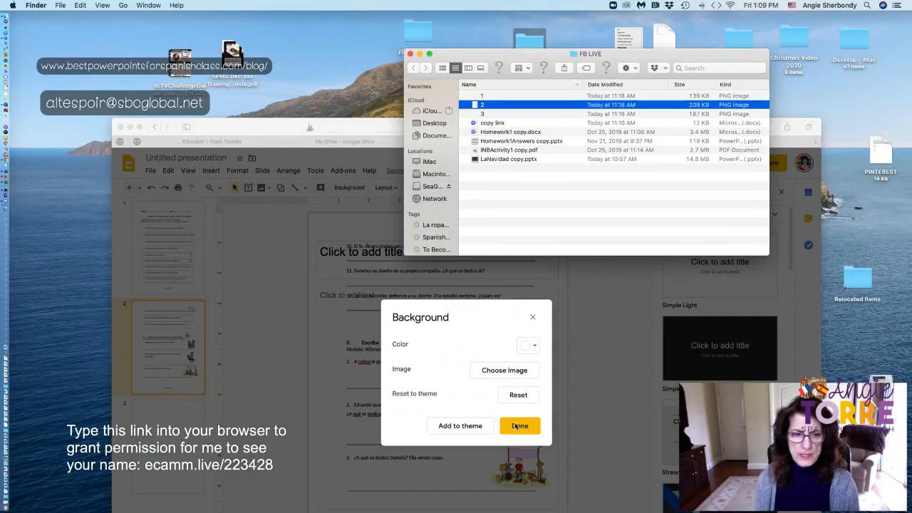
left_click(516, 425)
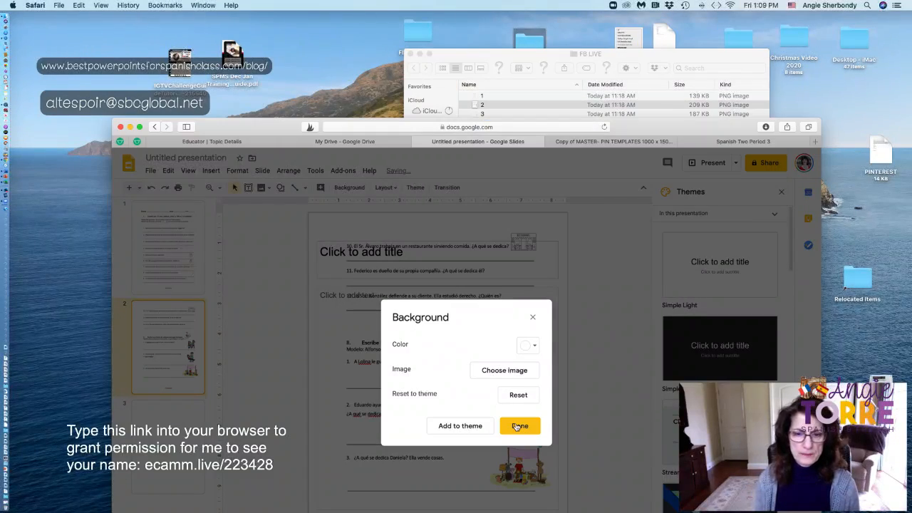
left_click(516, 426)
- Set PNG image 3 from the FB LIVE folder as slide 3's background and close the folder window
left_click(203, 396)
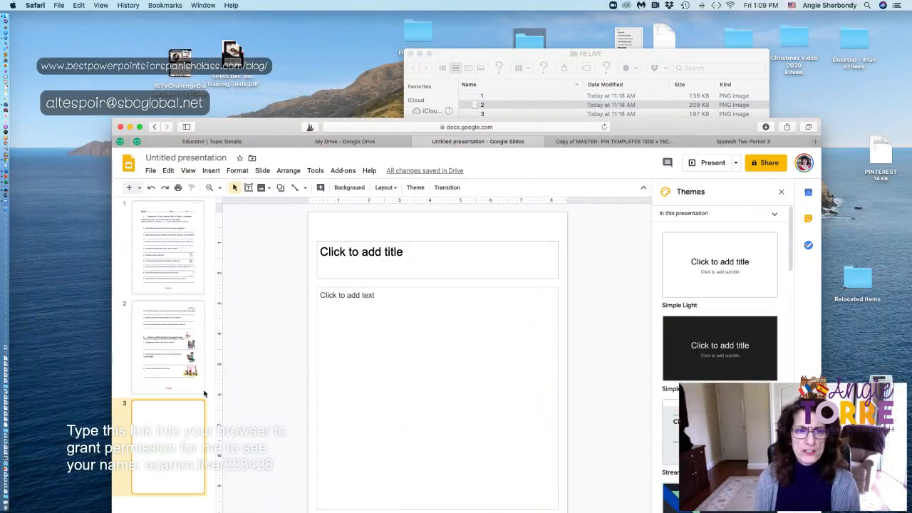
left_click(351, 188)
left_click(497, 372)
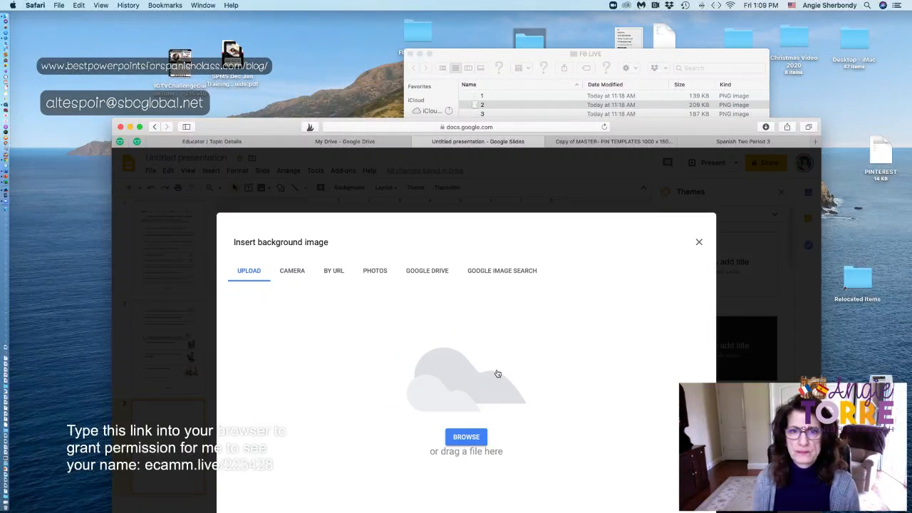
left_click(474, 114)
left_click_drag(472, 123, 439, 300)
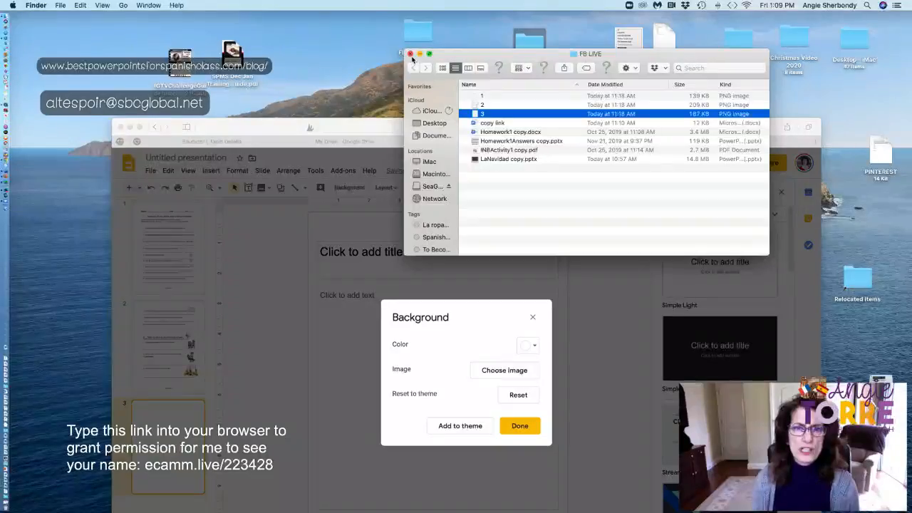
left_click(410, 55)
left_click(521, 426)
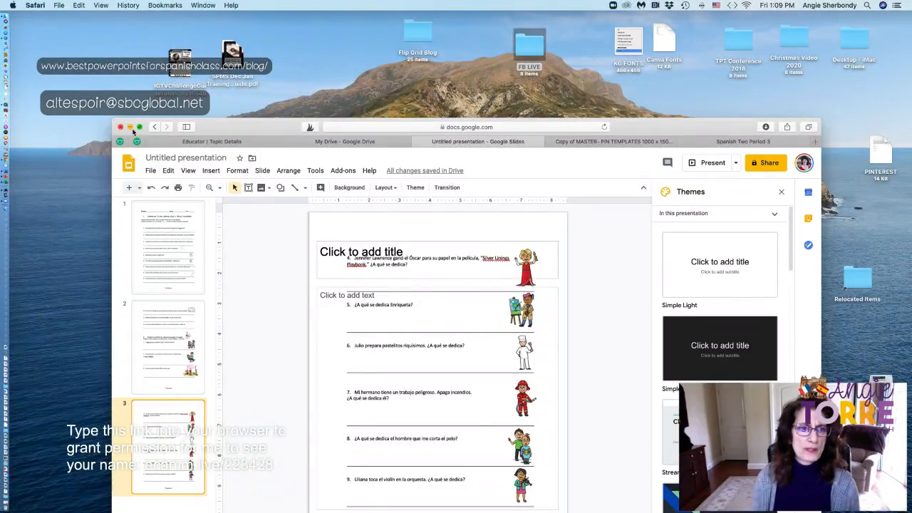
- Open Homework1 copy.docx from the desktop's FB LIVE folder in Word, look through its pages, and close the document and folder
left_click(130, 127)
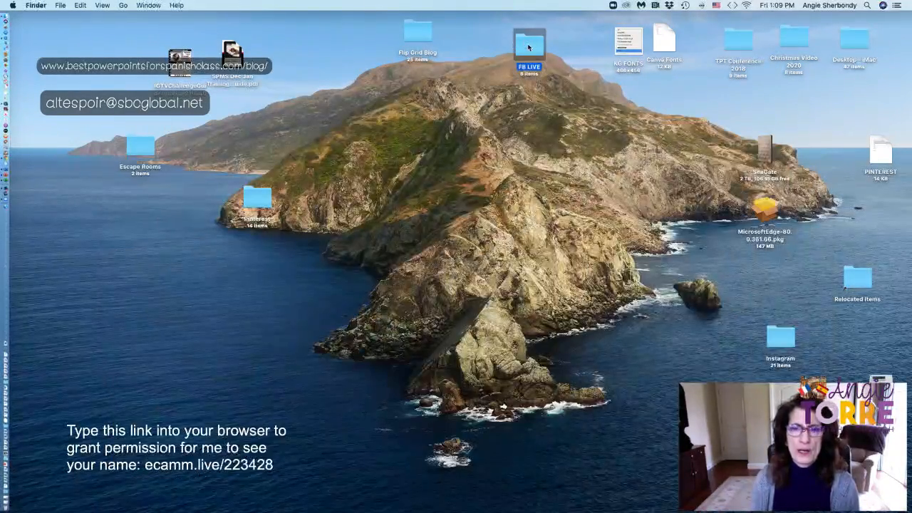
double_click(529, 47)
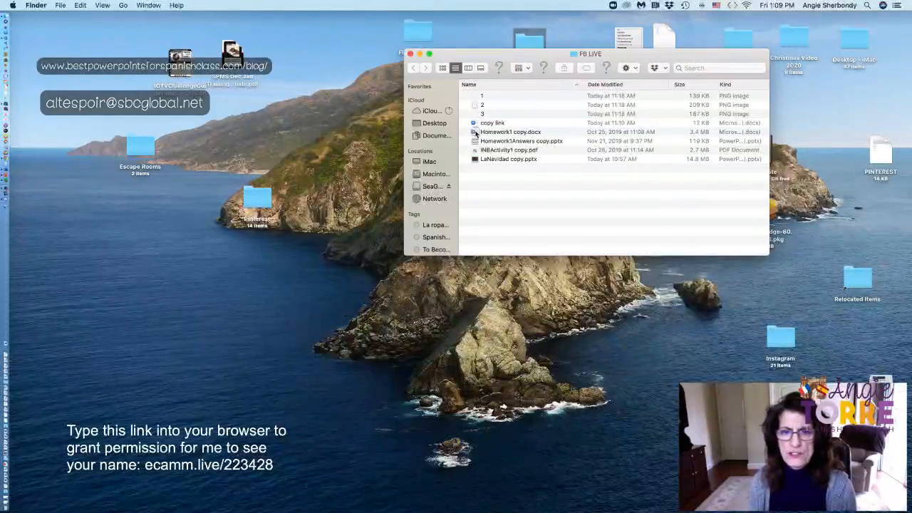
double_click(499, 132)
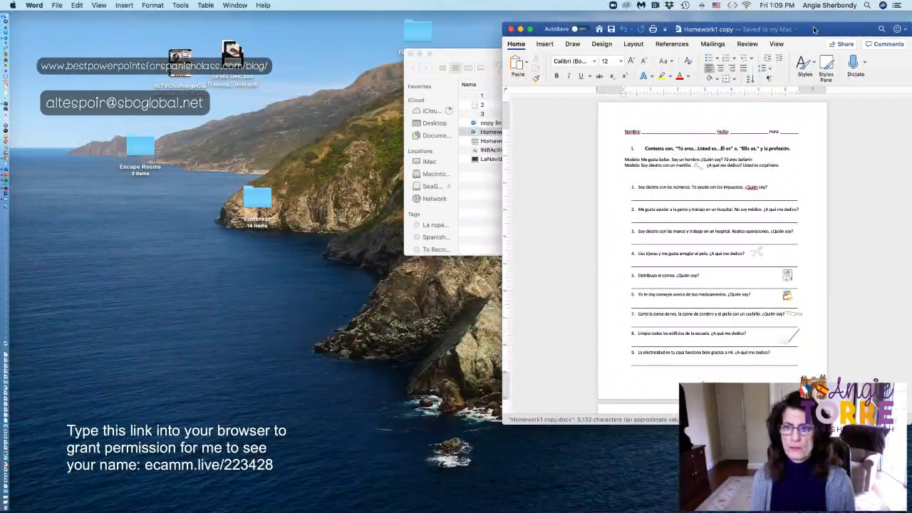
left_click_drag(815, 29, 557, 31)
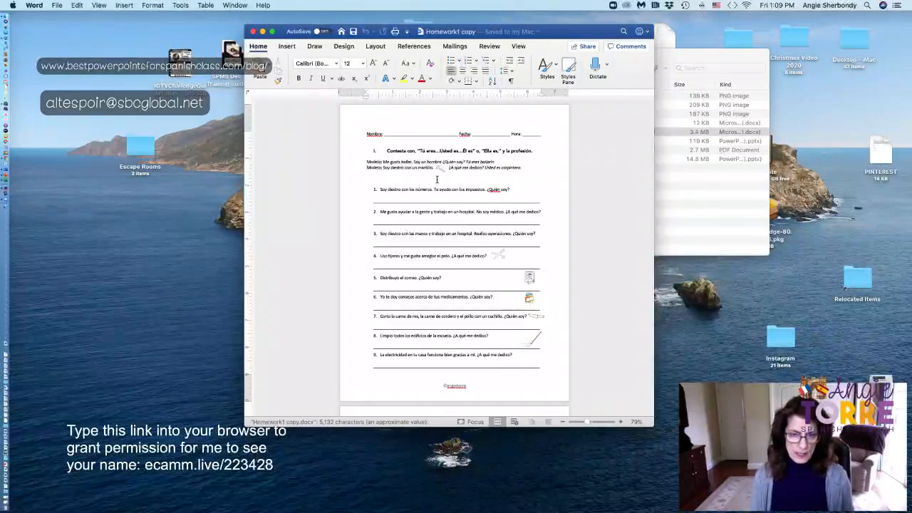
scroll(437, 180, "down", 15)
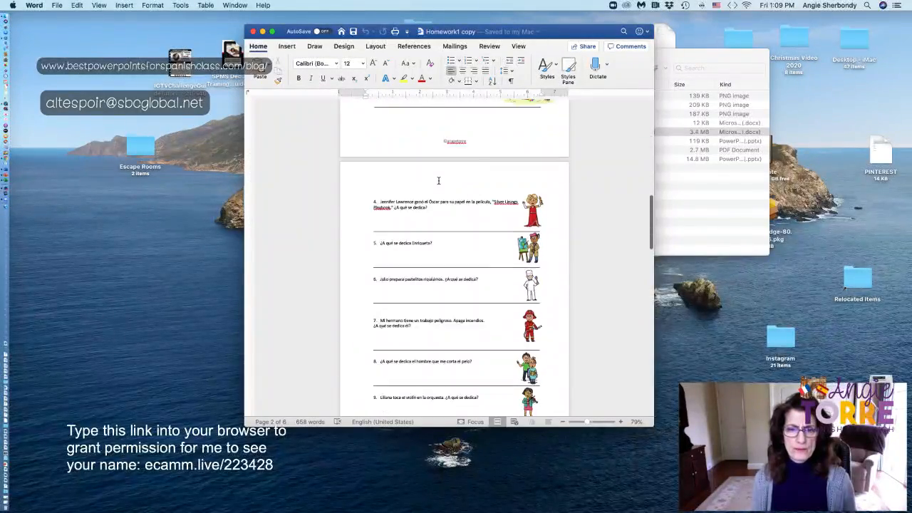
scroll(439, 180, "down", 20)
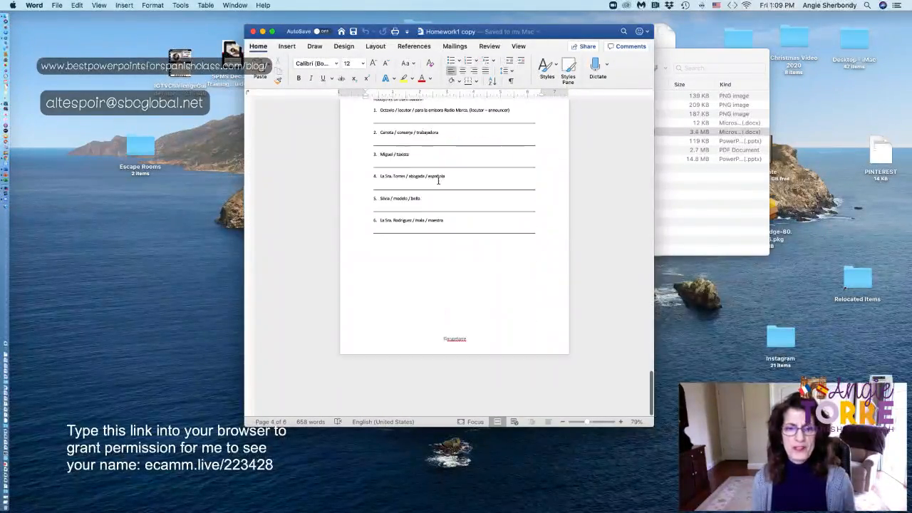
scroll(439, 180, "up", 20)
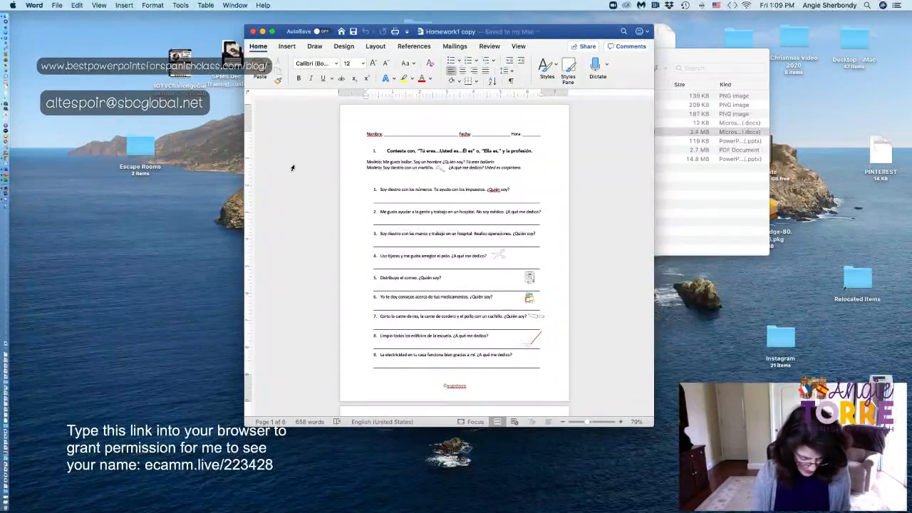
left_click(252, 32)
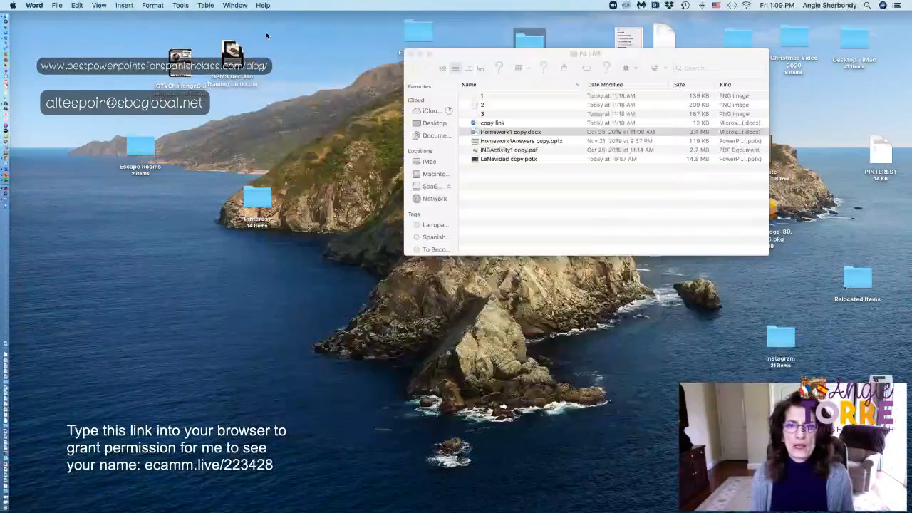
left_click(419, 54)
- Delete the title placeholder on slide 3 and both the title and text placeholders on slide 2
left_click(454, 172)
key("Delete")
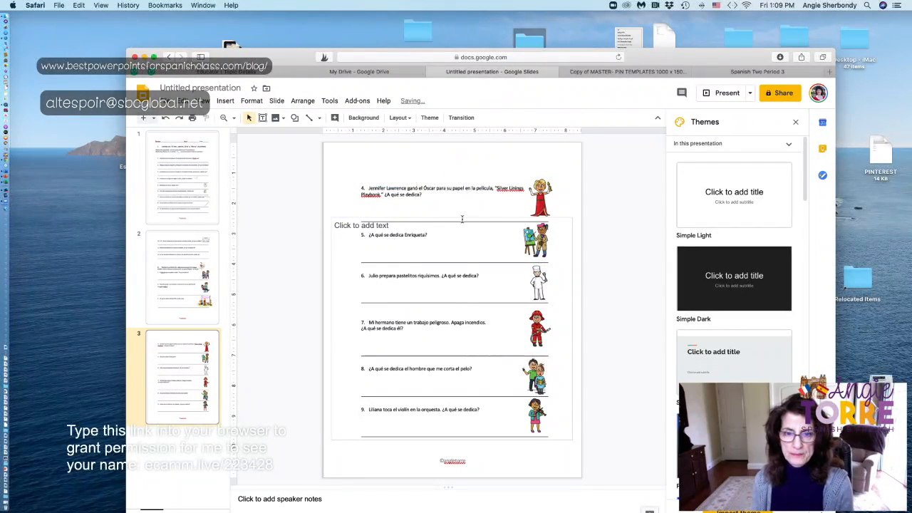
left_click(173, 266)
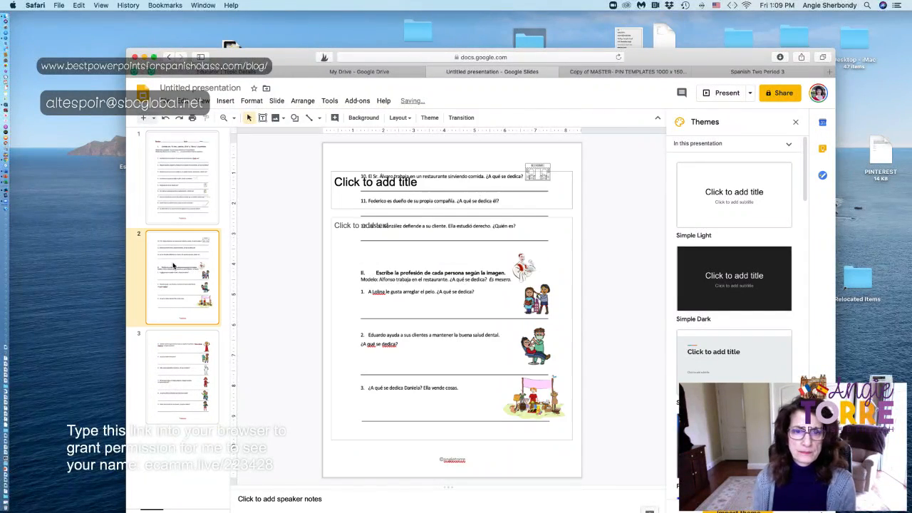
left_click(347, 171)
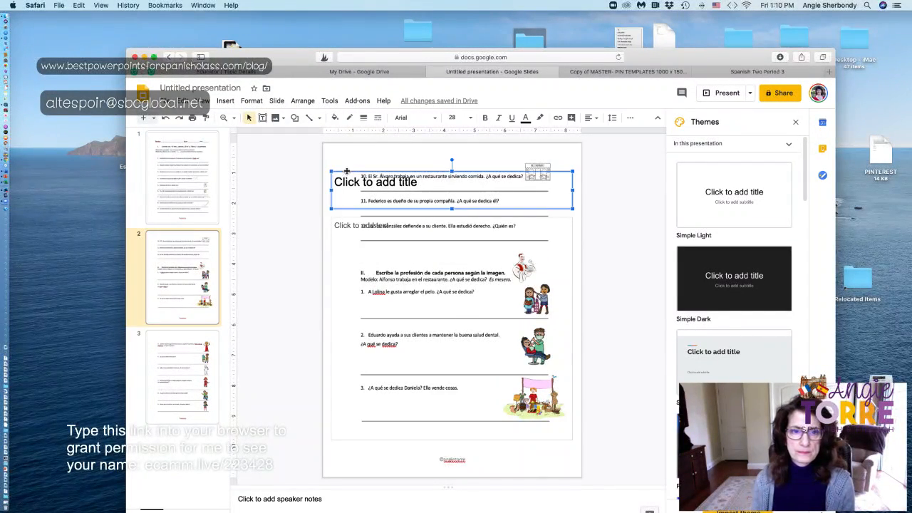
key("Delete")
left_click(349, 217)
key("Delete")
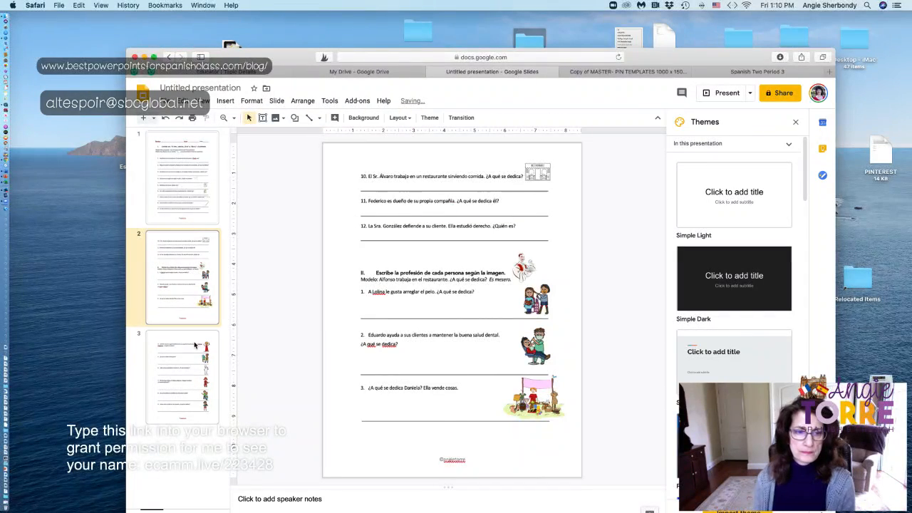
- Insert a text box on slide 1 and fit it over the blank answer line under question 1
left_click(195, 345)
left_click(184, 189)
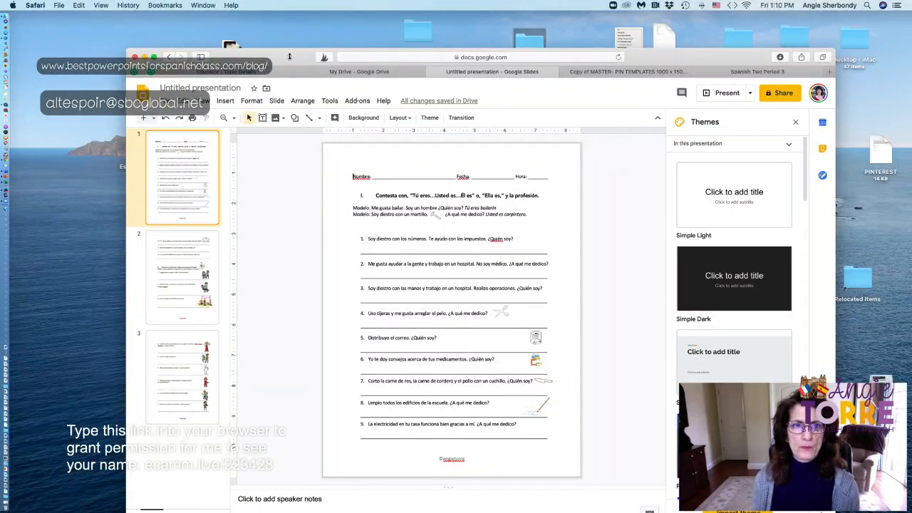
left_click_drag(289, 56, 301, 28)
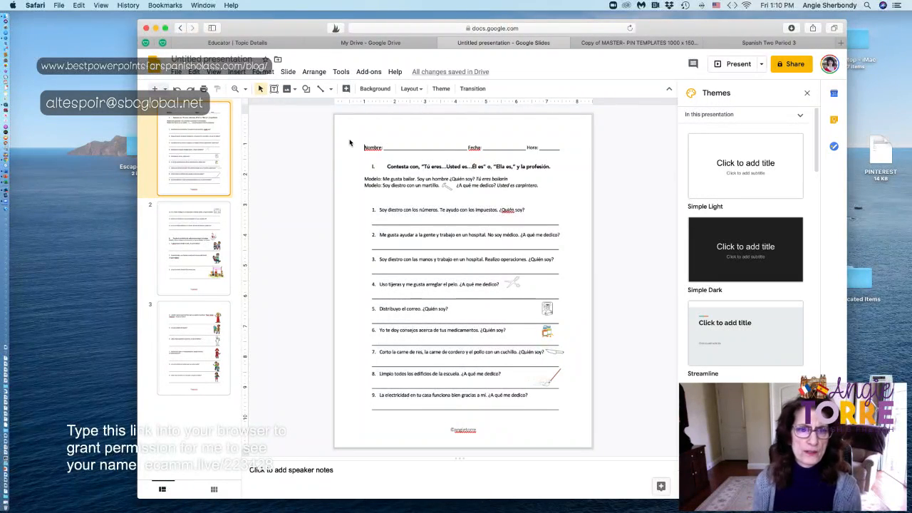
left_click(240, 74)
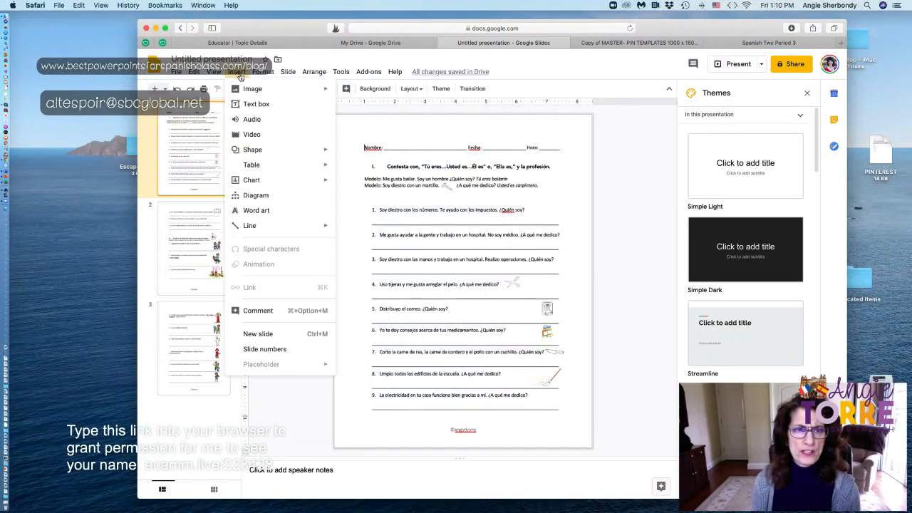
left_click(256, 104)
left_click_drag(387, 220, 595, 245)
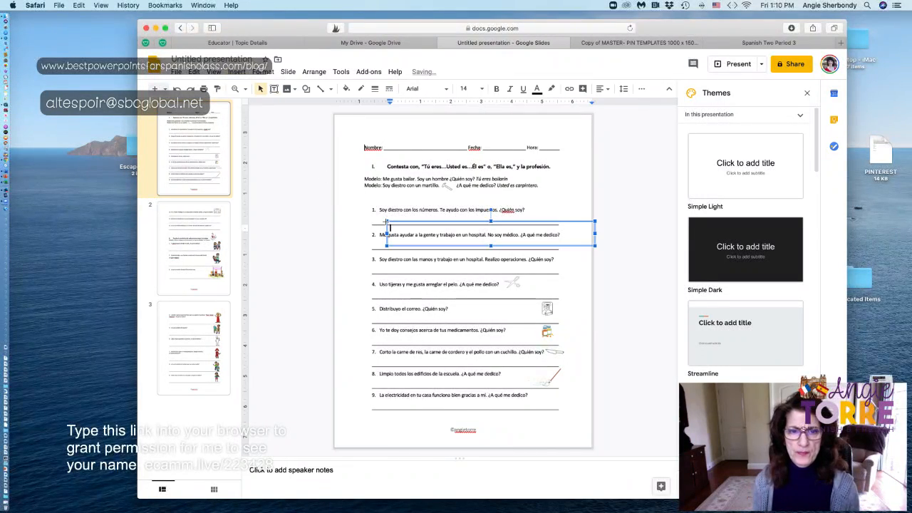
left_click_drag(394, 216, 396, 218)
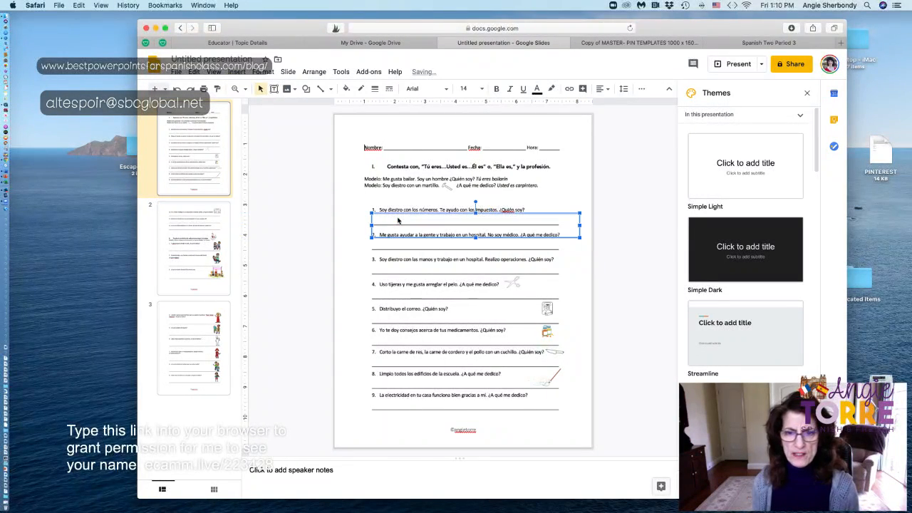
left_click_drag(476, 228, 476, 224)
left_click_drag(580, 218, 571, 219)
- Give the question 1 answer box a dashed border and narrow it slightly
left_click(388, 89)
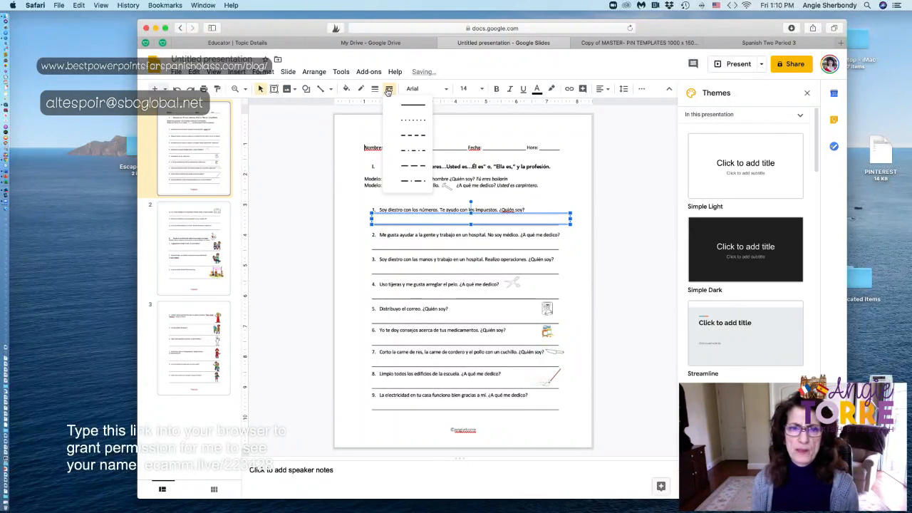
left_click(412, 138)
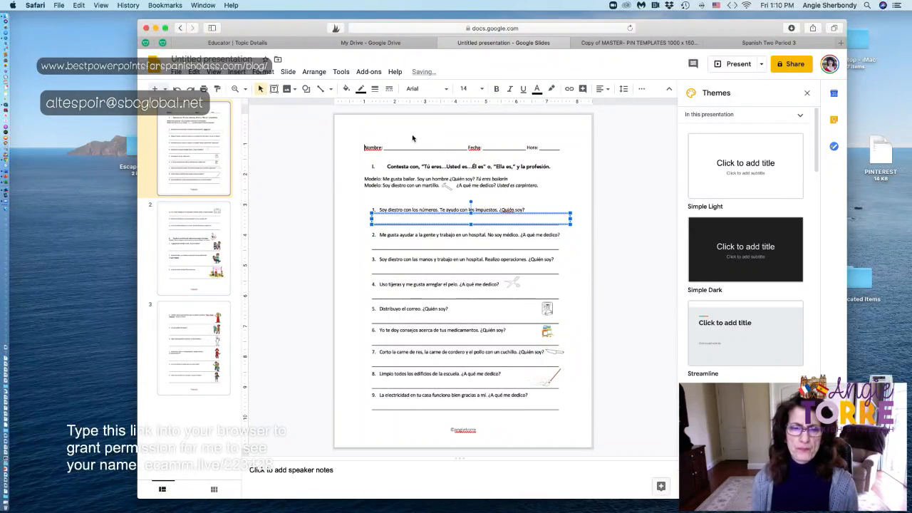
left_click(352, 258)
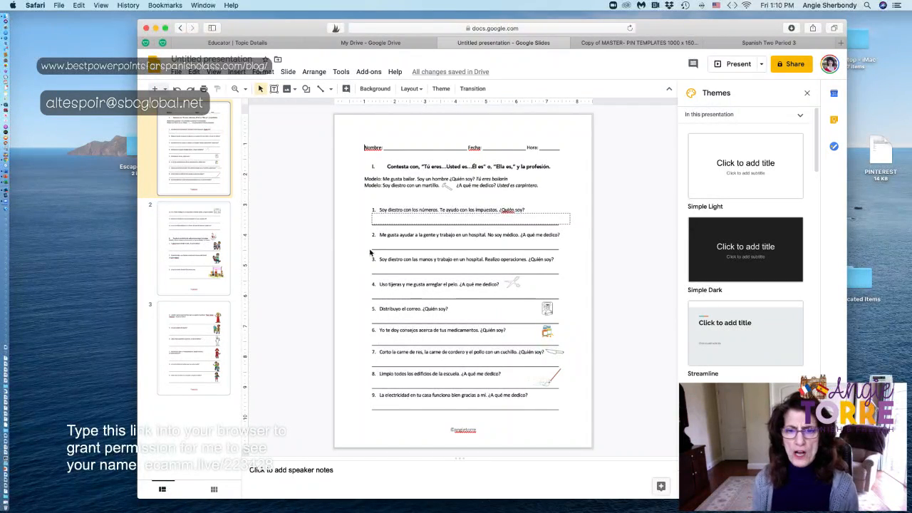
left_click(571, 220)
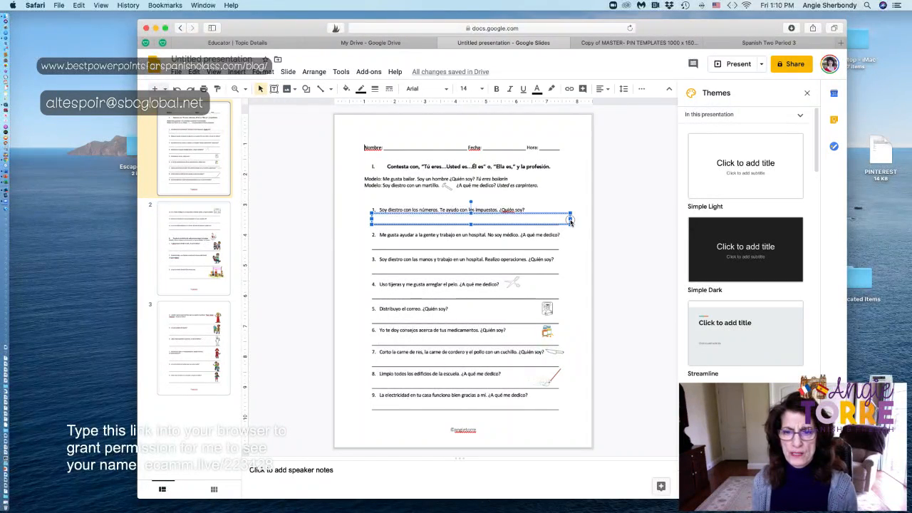
left_click_drag(570, 222, 568, 221)
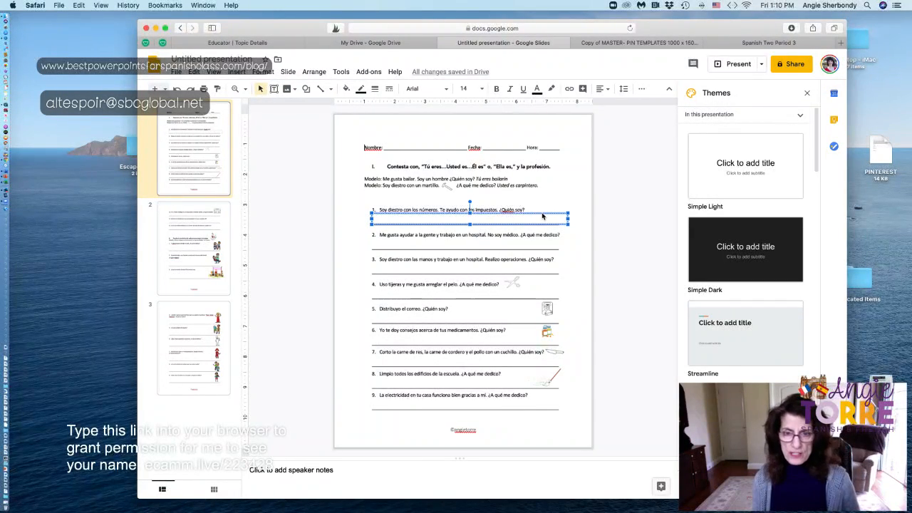
- Paste several copies of the dashed answer box and place one over the answer line of question 3
key("super+v")
key("super+v")
key("super+v")
key("super+v")
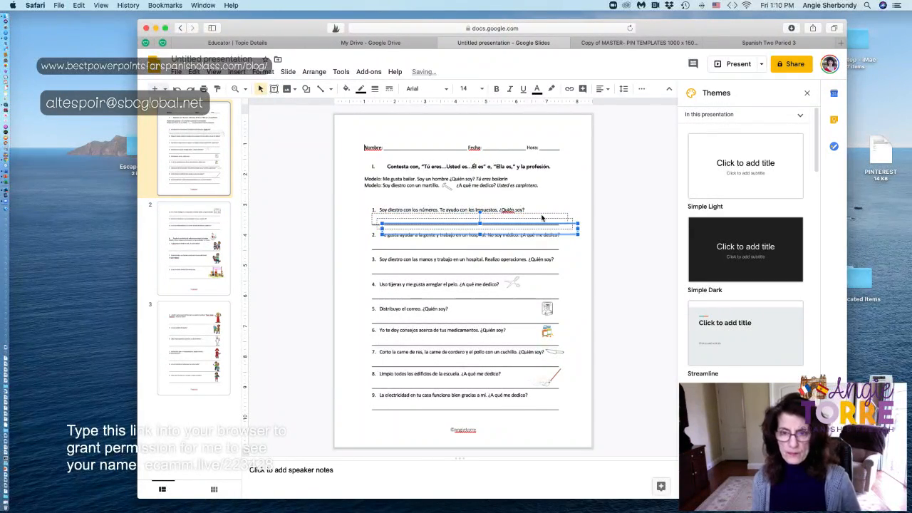
left_click_drag(527, 237, 509, 265)
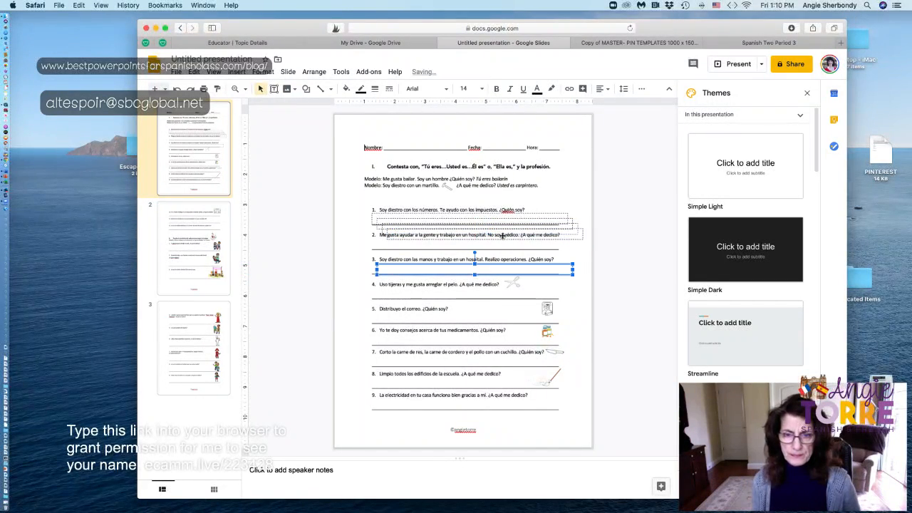
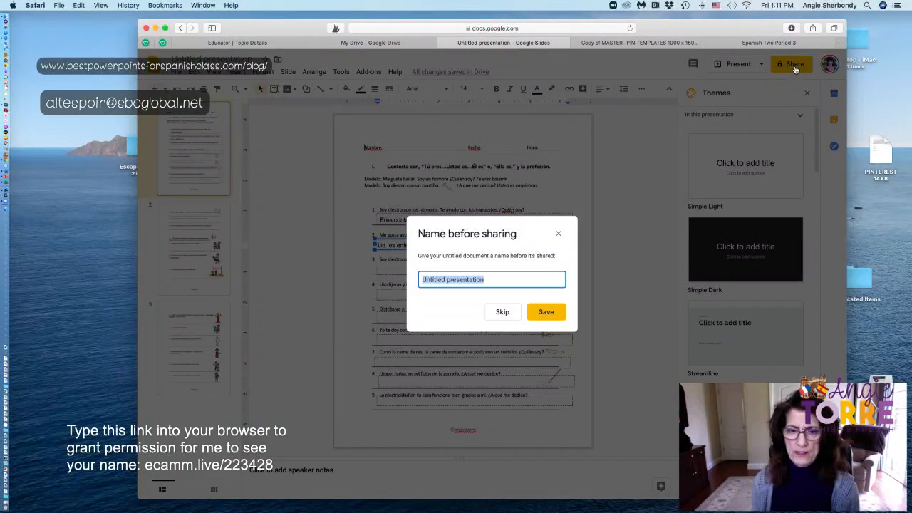
- Skip naming before sharing, close the sharing dialog, and rename the presentation as Las profesiones
left_click(515, 316)
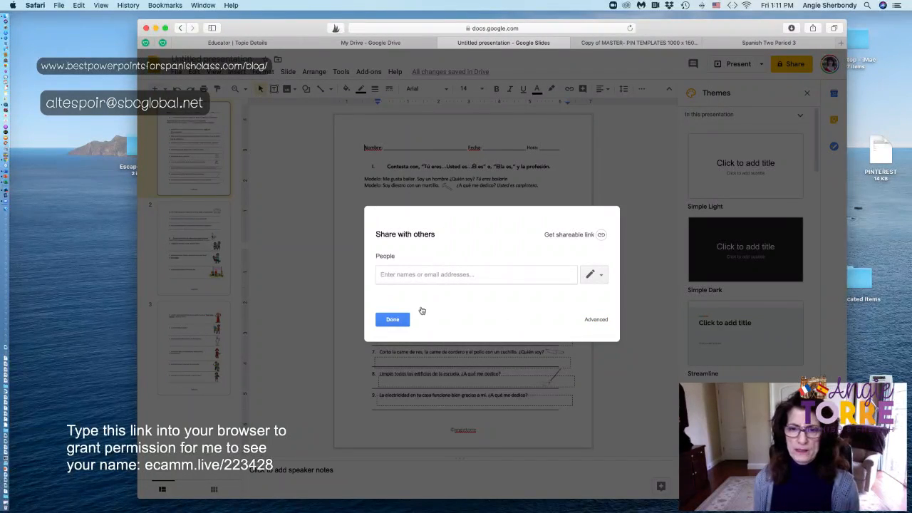
left_click(393, 320)
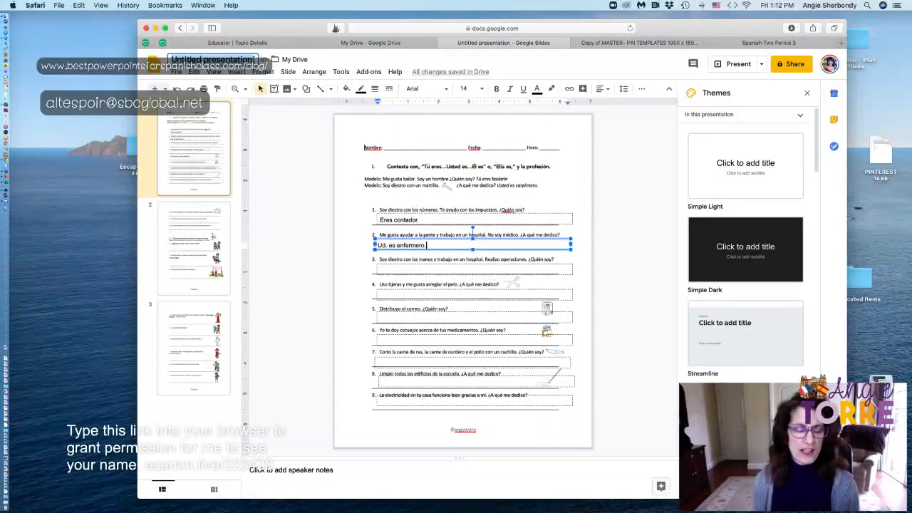
type("Las p")
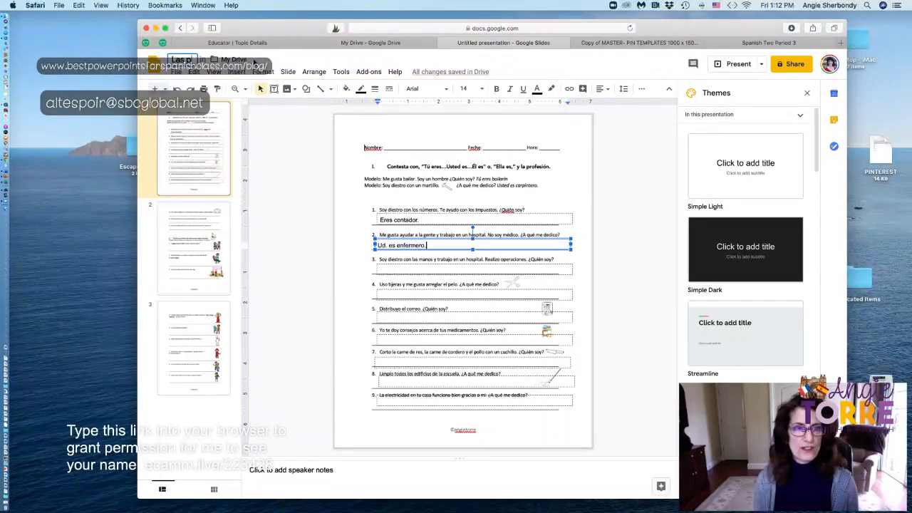
type("rofesiones")
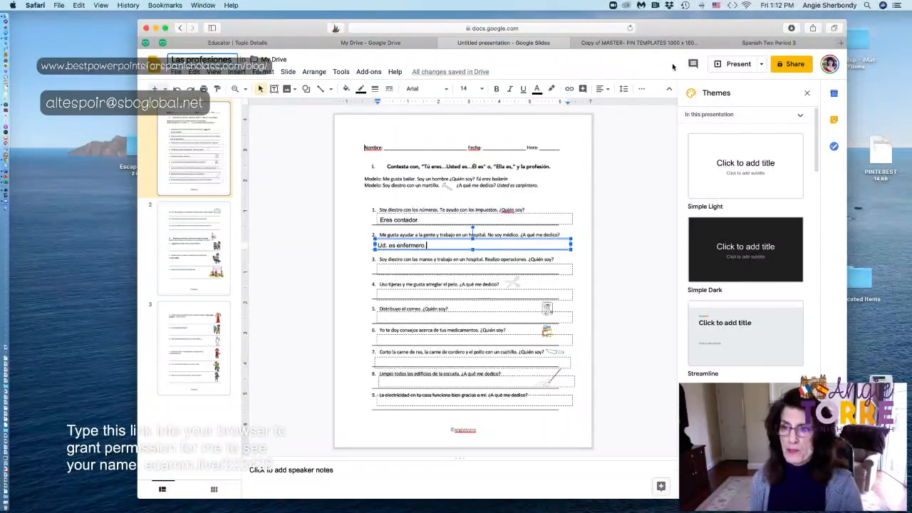
- Turn on link sharing for the presentation with anyone with the link allowed to view
left_click(801, 67)
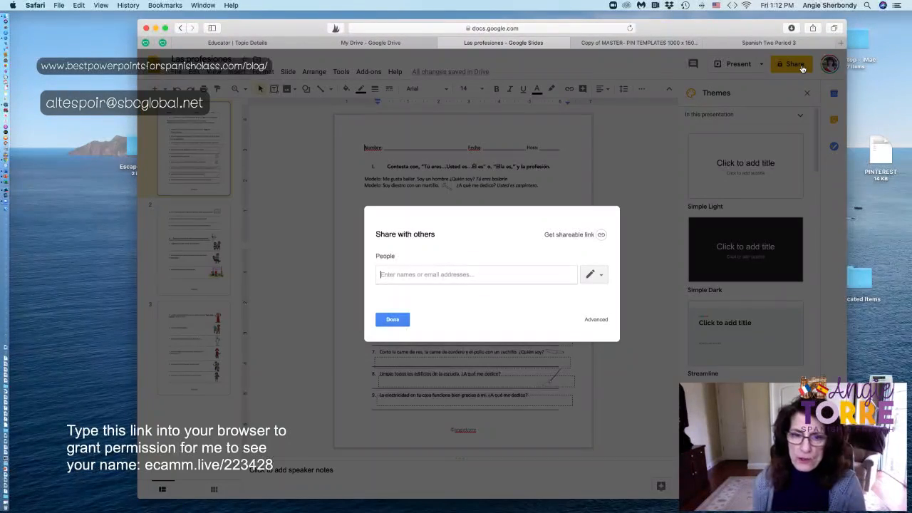
left_click(601, 235)
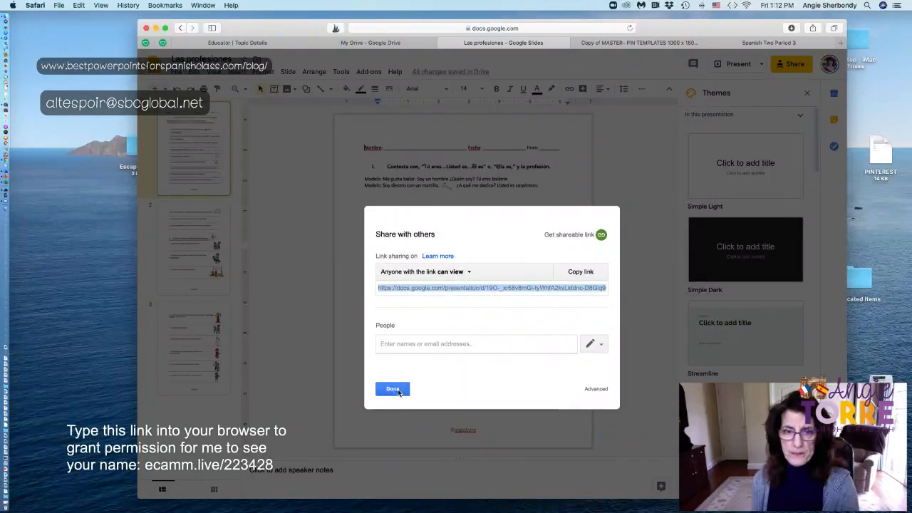
left_click(393, 389)
- Copy the presentation's full web address from the browser
left_click(553, 30)
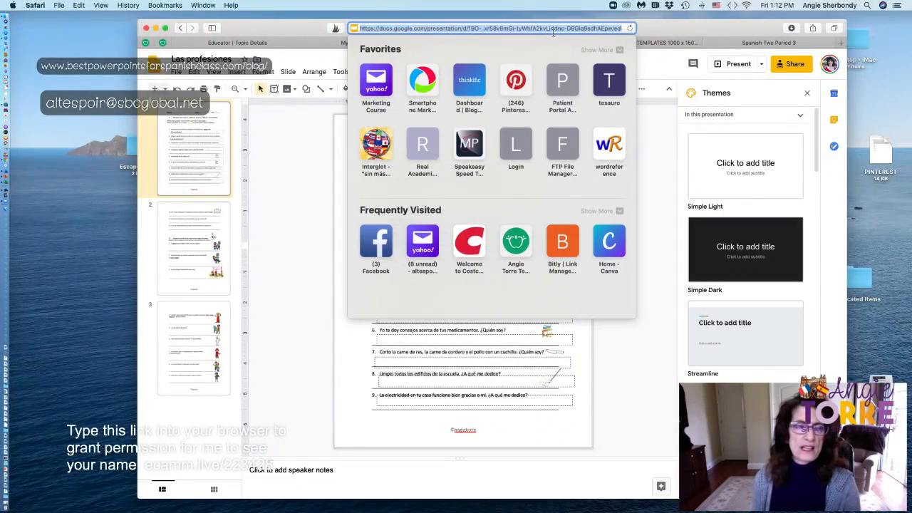
left_click(78, 5)
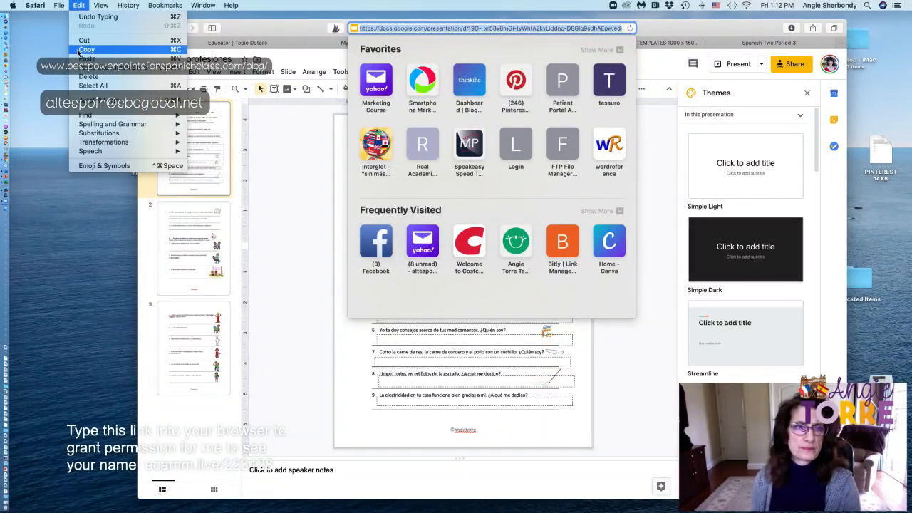
left_click(80, 51)
- Open the copy link document from the FB LIVE folder and paste the presentation's address on a new line below the existing link
left_click_drag(252, 29, 238, 219)
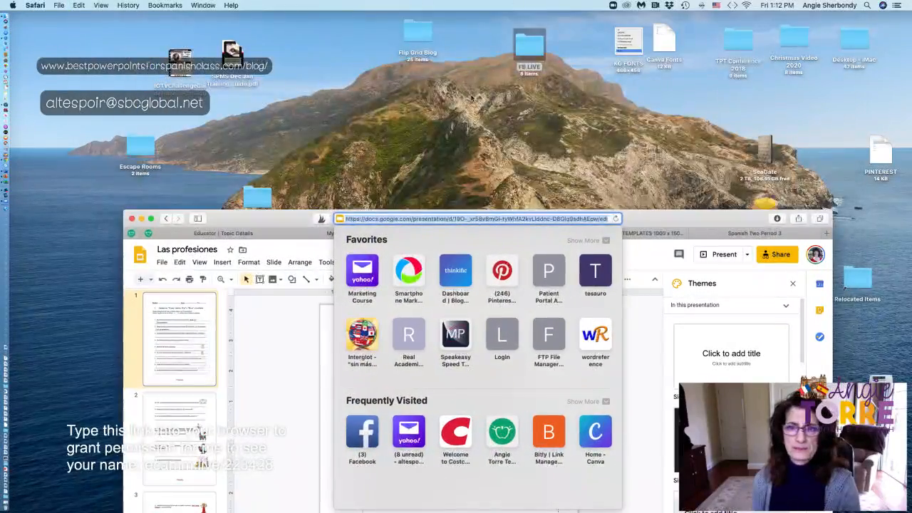
double_click(538, 44)
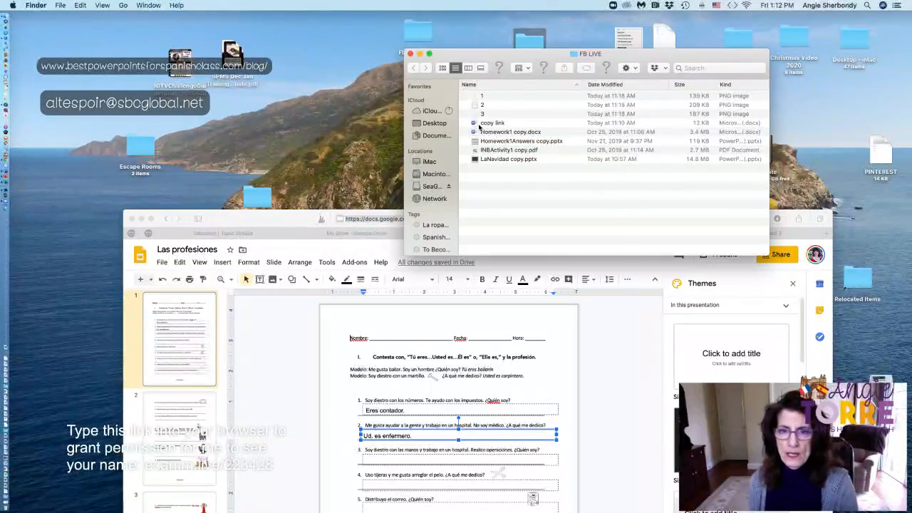
double_click(490, 122)
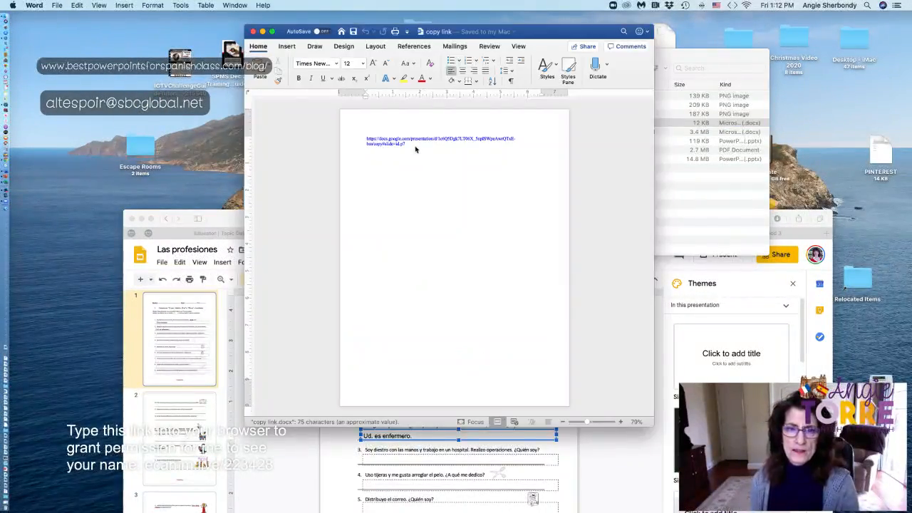
left_click(415, 143)
key("Return")
key("Return")
key("super+v")
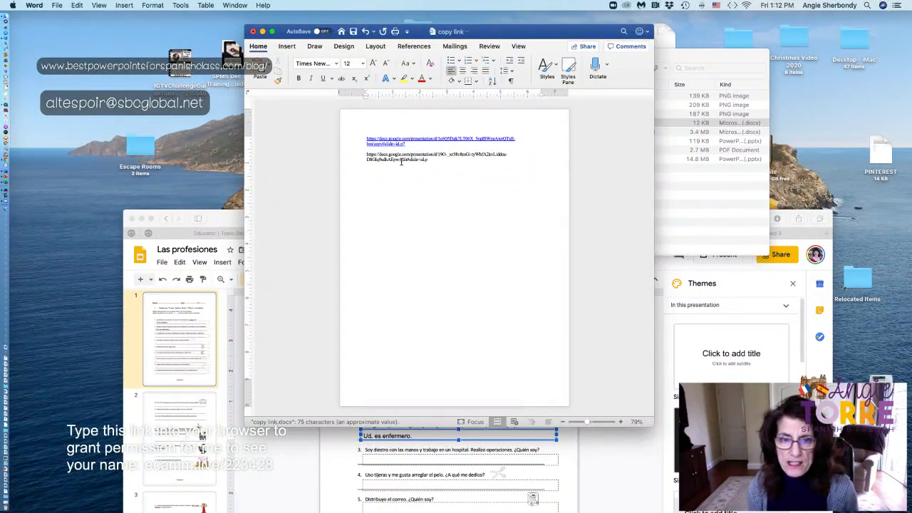
- Enlarge the pasted address to 22 points and replace the word edit in it with copy
left_click_drag(431, 162, 365, 152)
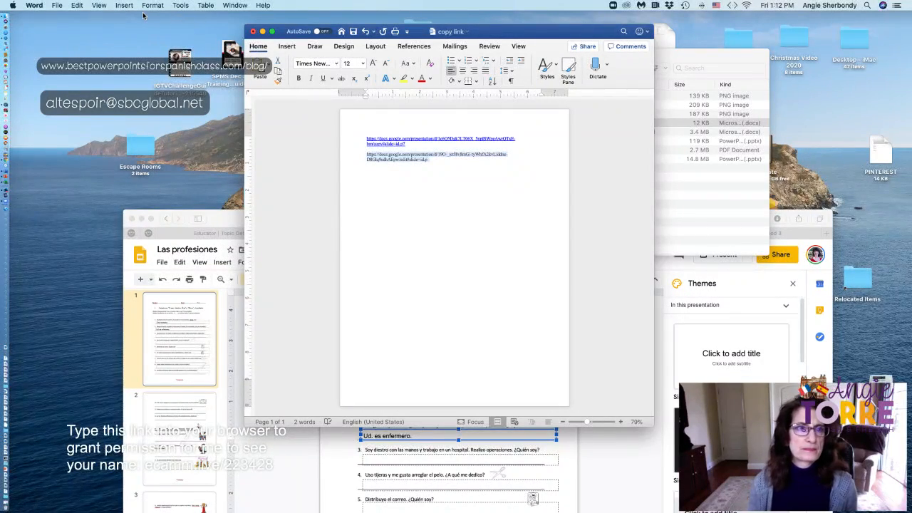
left_click(372, 63)
left_click(372, 63)
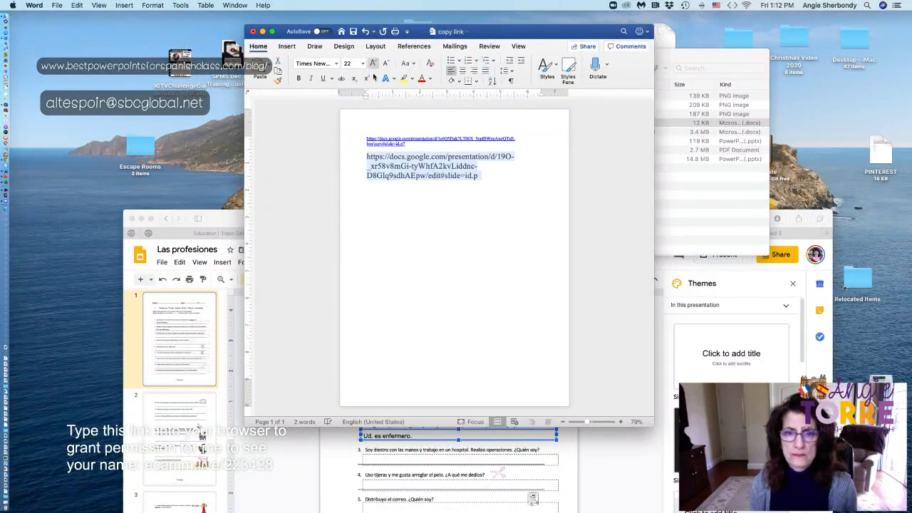
left_click(429, 179)
left_click_drag(428, 177, 363, 157)
type("copy")
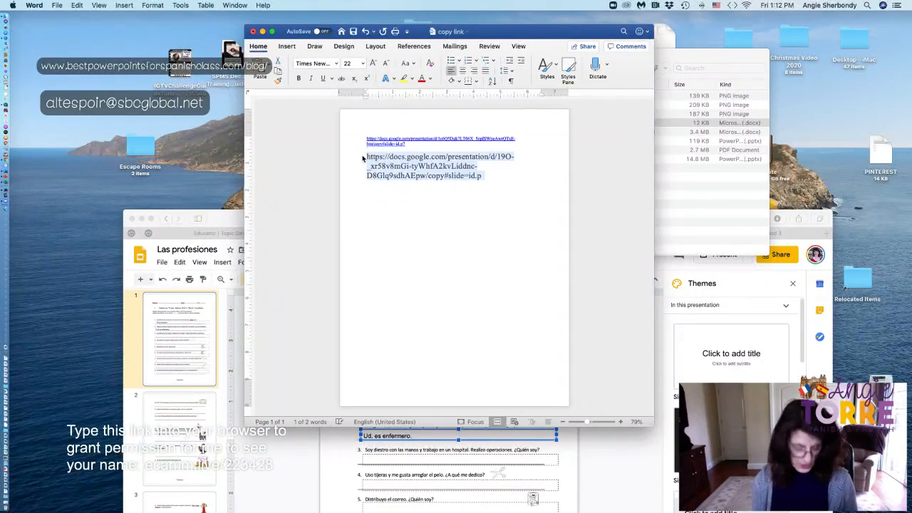
- Close the Word document, switch back to Safari, and load the modified copy link in the Las profesiones tab
left_click(253, 31)
left_click(527, 87)
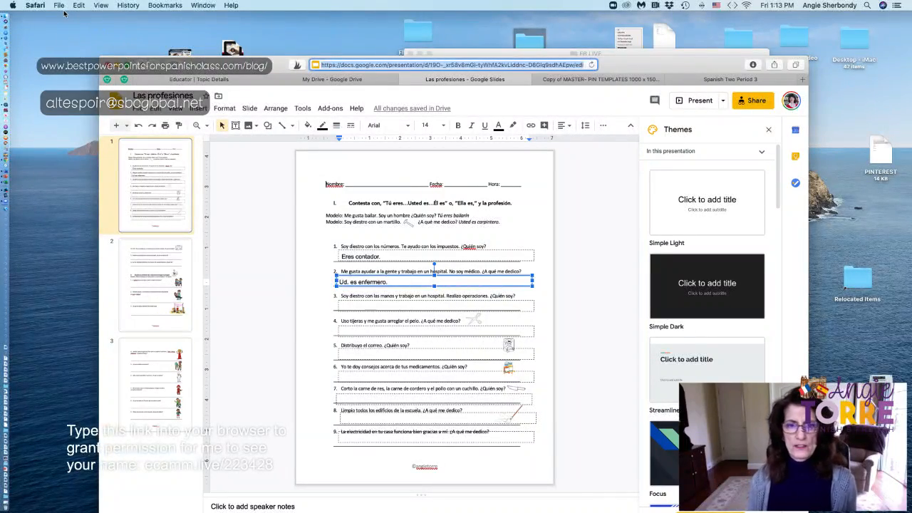
key("super+v")
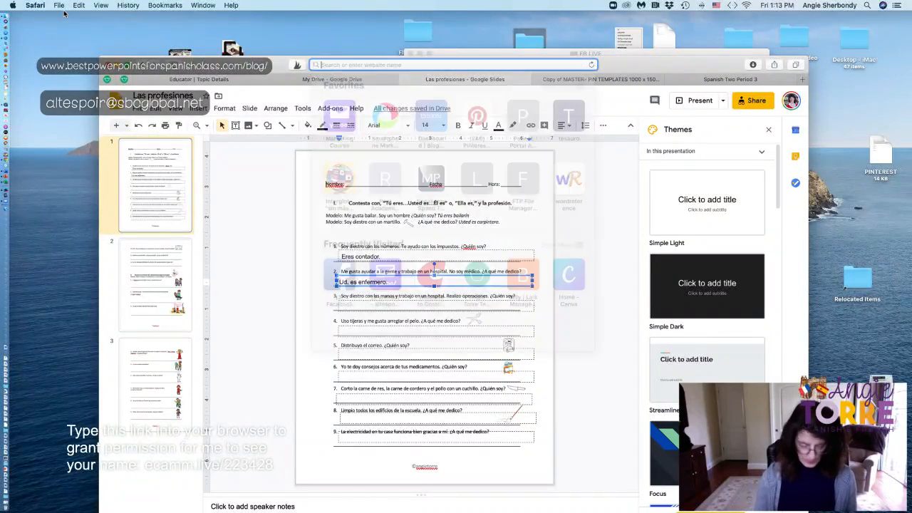
key("Return")
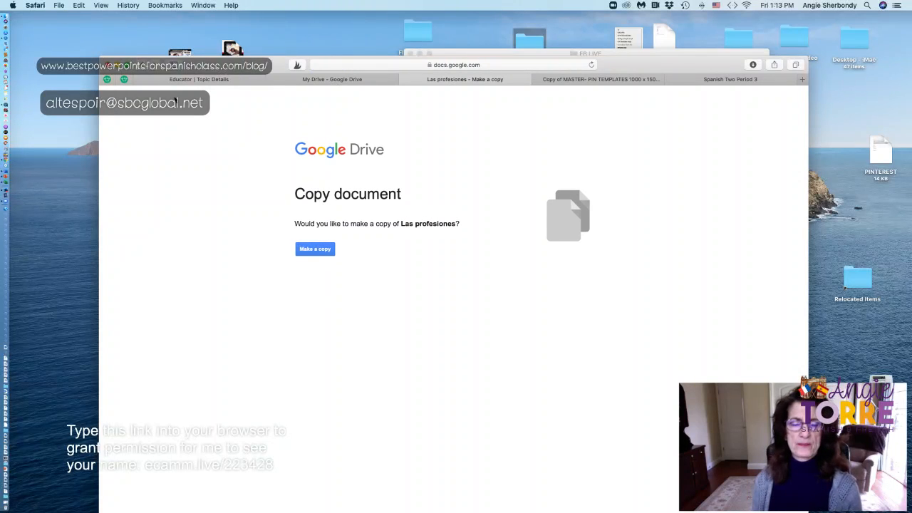
- Leave the copy prompt without making a copy and return to the Las profesiones slides, with the cursor in the question 1 answer box
left_click(336, 83)
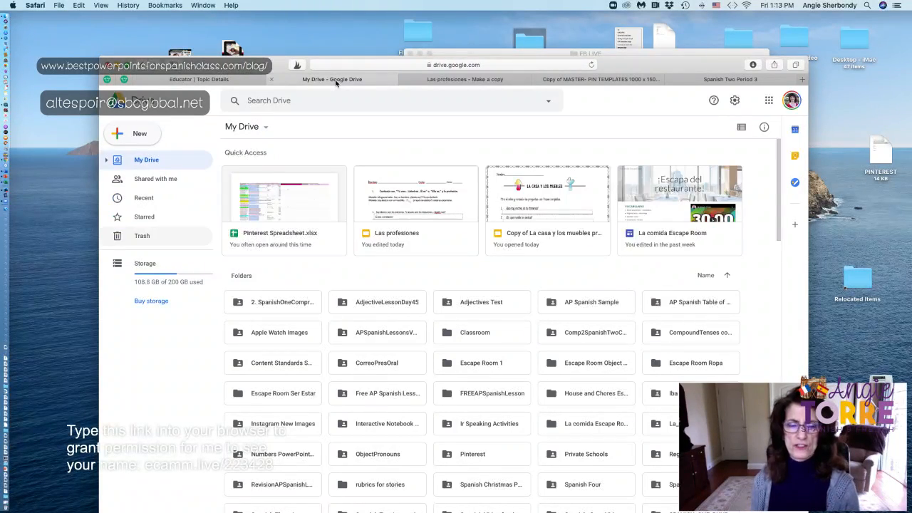
left_click(451, 82)
left_click(145, 68)
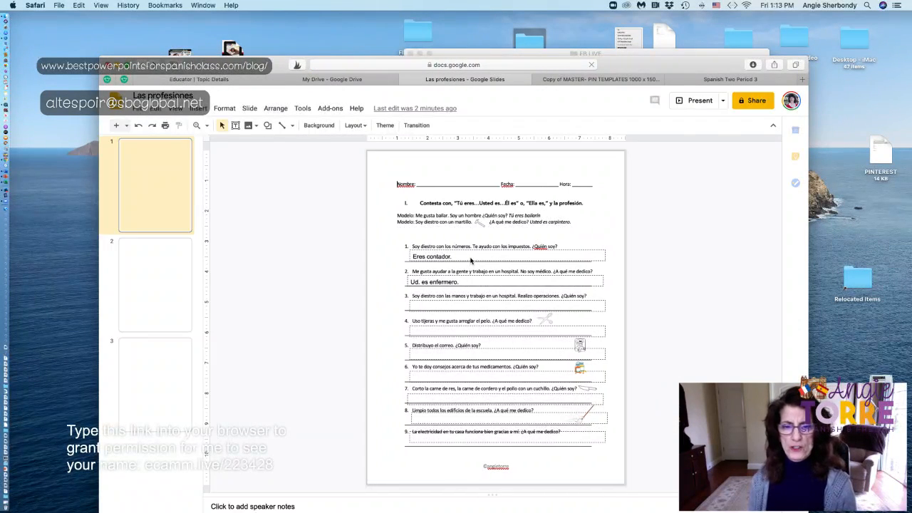
left_click(455, 257)
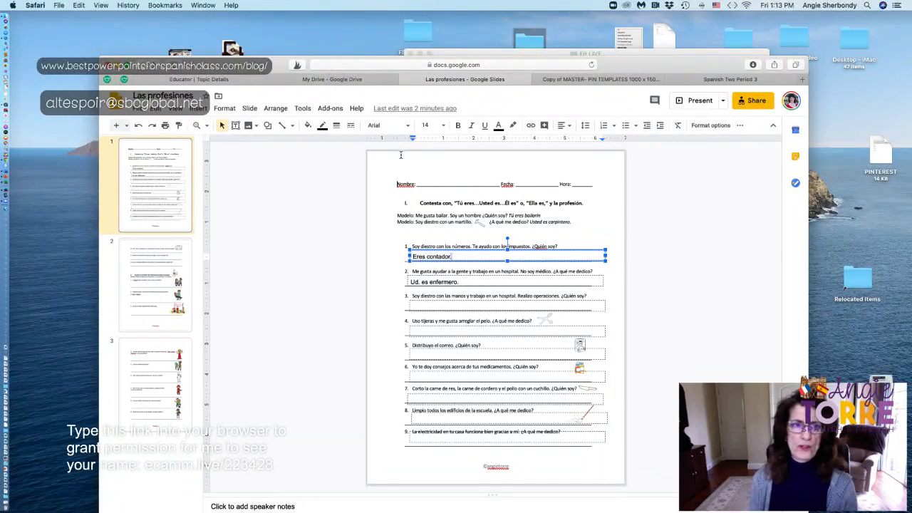
left_click_drag(262, 68, 261, 49)
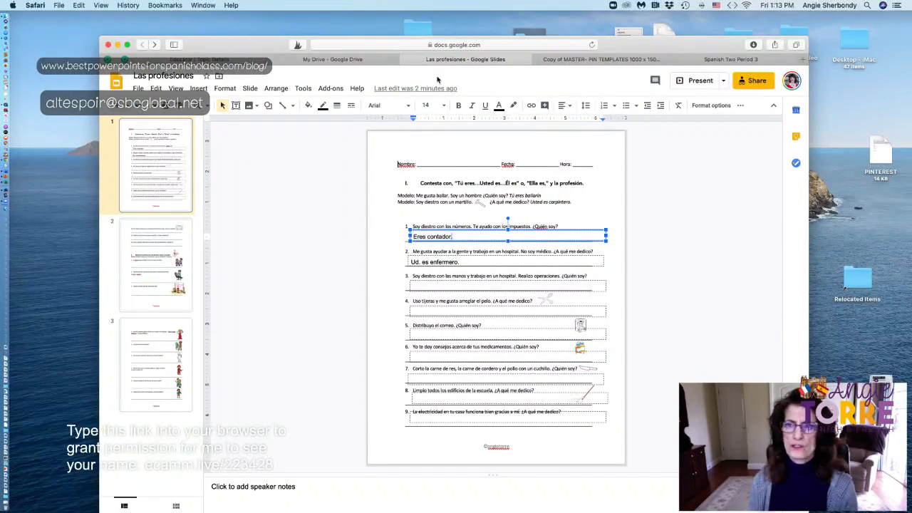
- Copy the view-only shareable link from the presentation's sharing settings, close them, and show the second slide
left_click(761, 82)
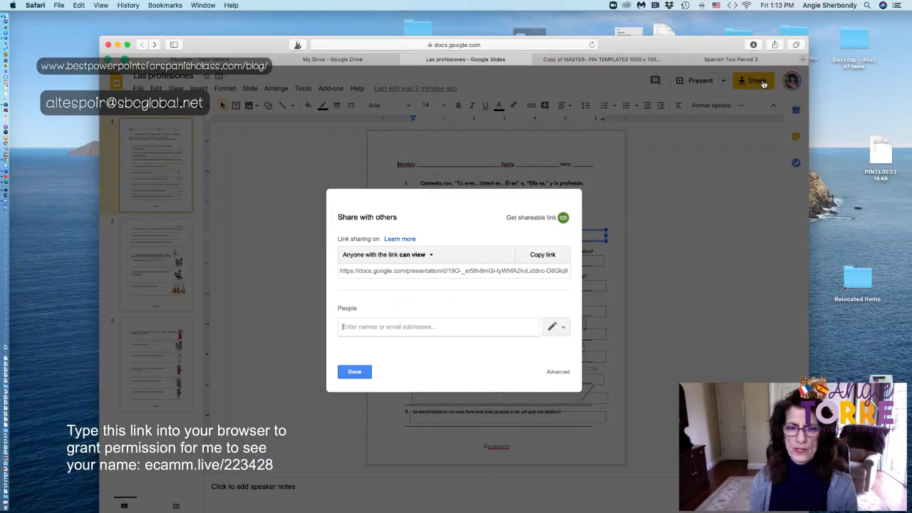
left_click(550, 257)
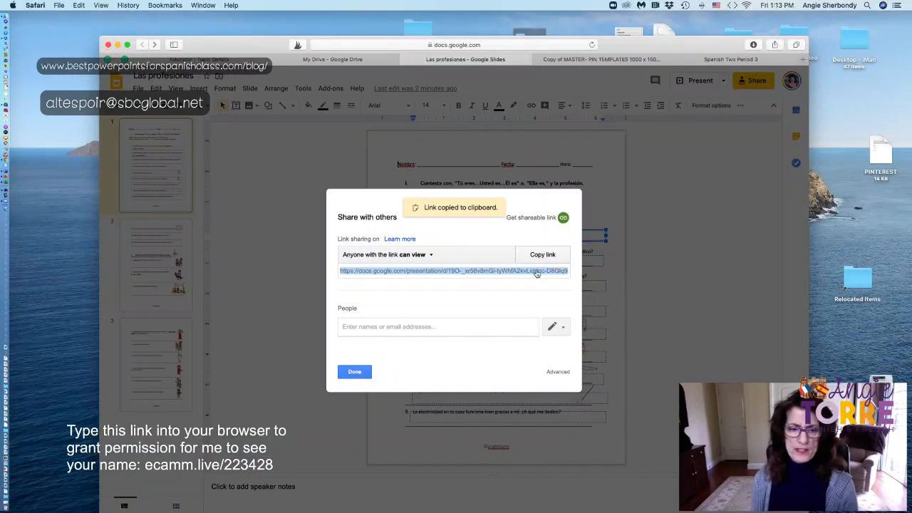
left_click(359, 374)
scroll(407, 314, "down", 2)
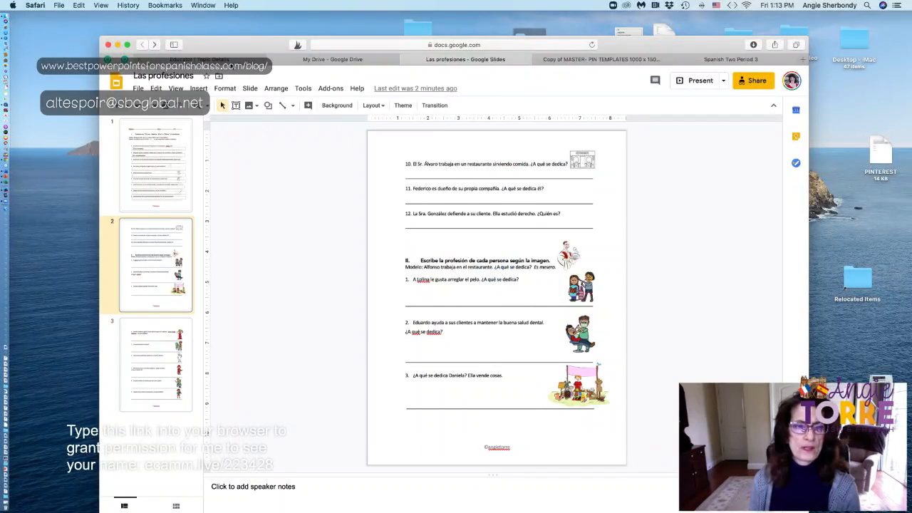
- Open the Flipgrid topic La casa y los muebles for editing and examine its prompt, focus video, tip and attachment links
left_click(231, 62)
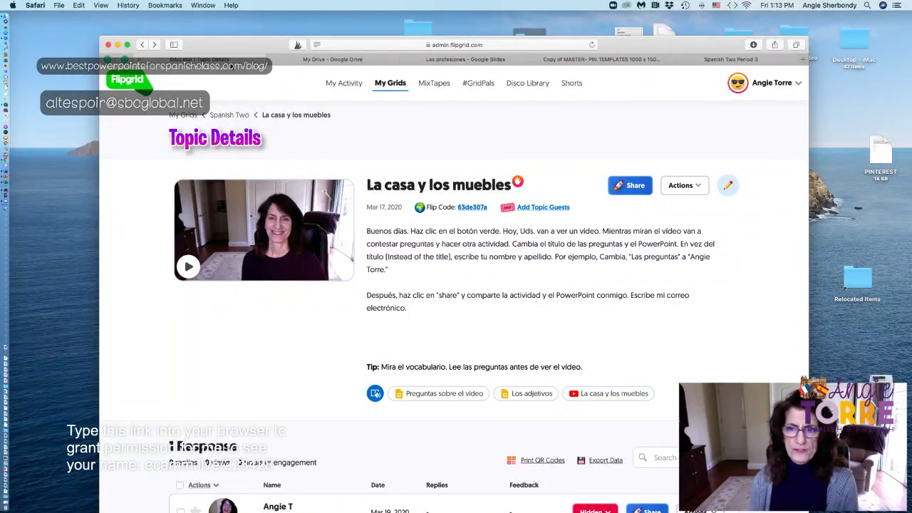
left_click(729, 186)
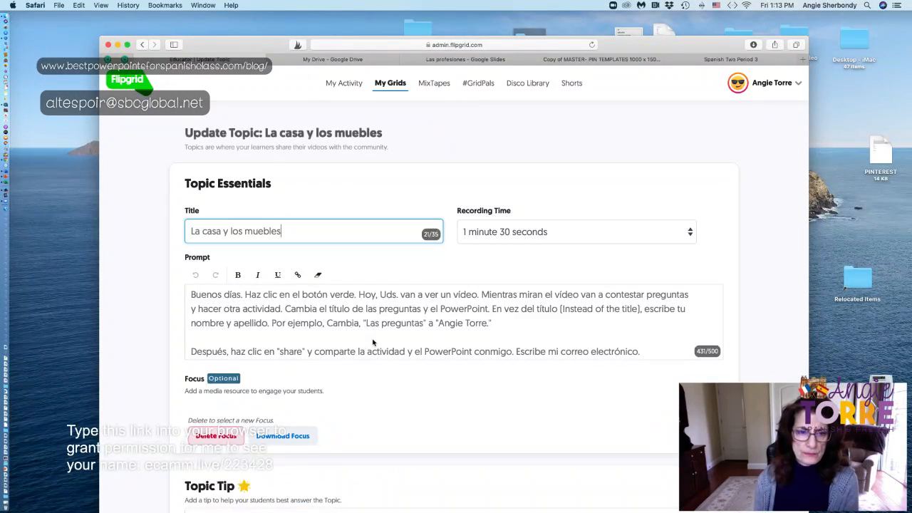
scroll(371, 340, "down", 3)
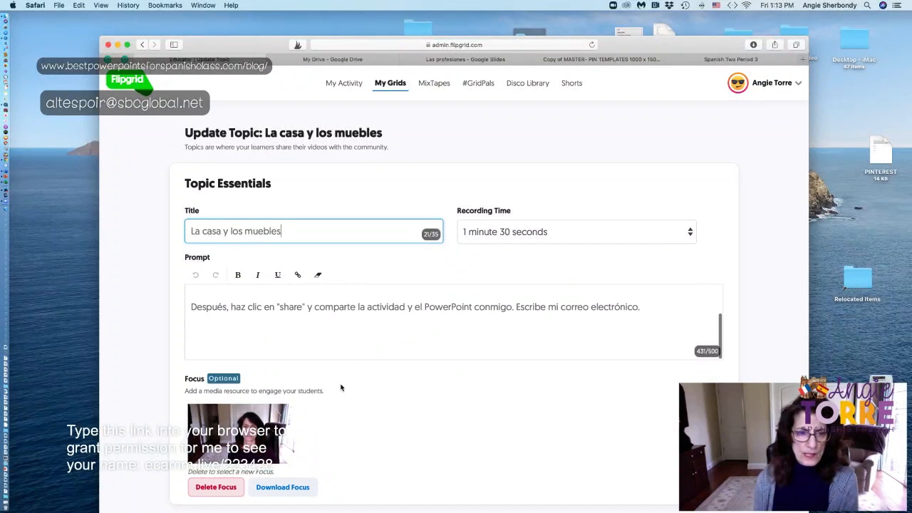
scroll(341, 387, "down", 10)
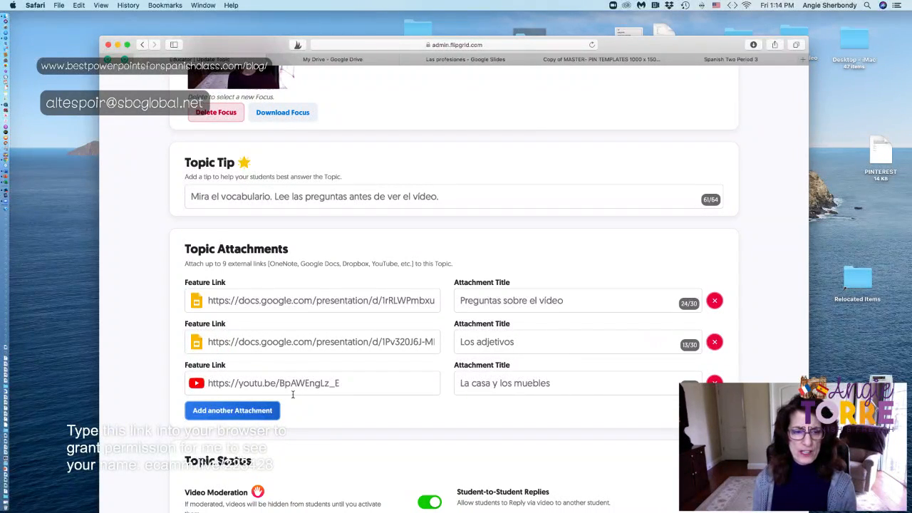
scroll(336, 359, "up", 6)
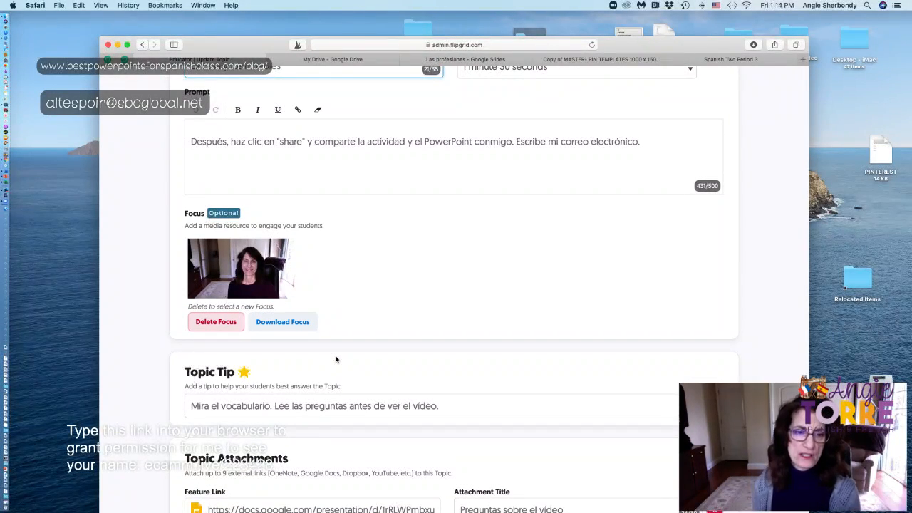
scroll(336, 360, "up", 5)
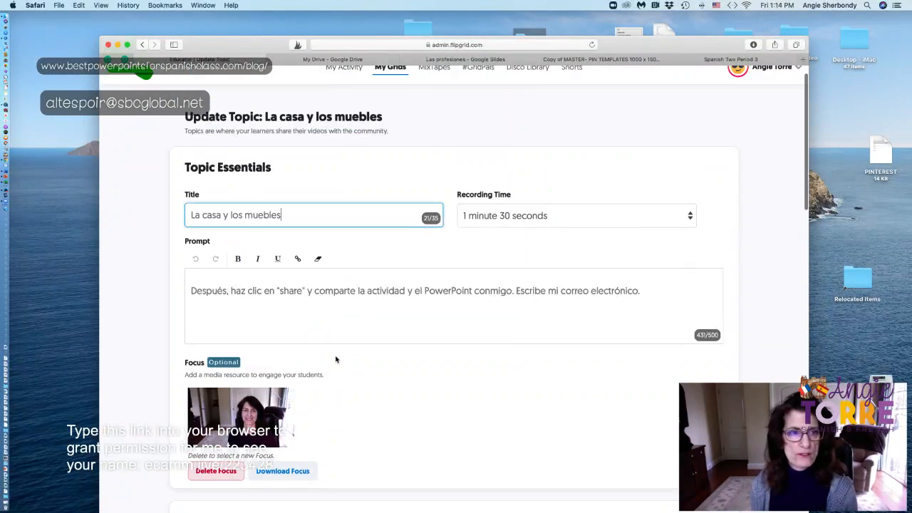
scroll(336, 359, "down", 7)
scroll(336, 357, "down", 10)
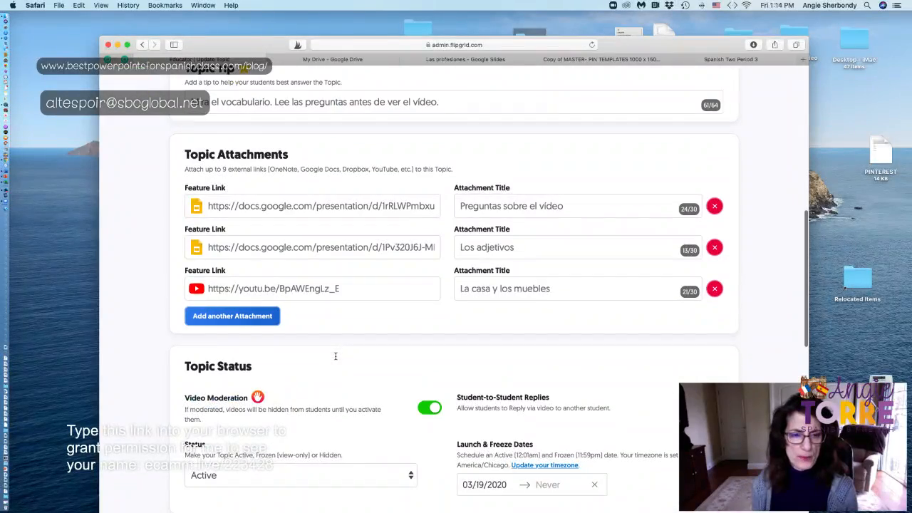
scroll(336, 359, "up", 12)
scroll(336, 360, "up", 5)
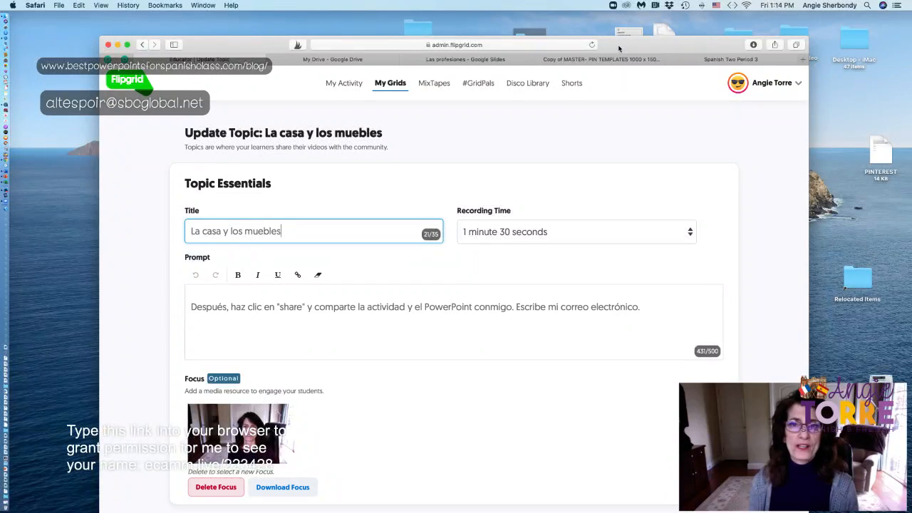
- Switch to My Drive, look at the options for creating a new Google Slides file, and minimize the browser window
left_click(341, 62)
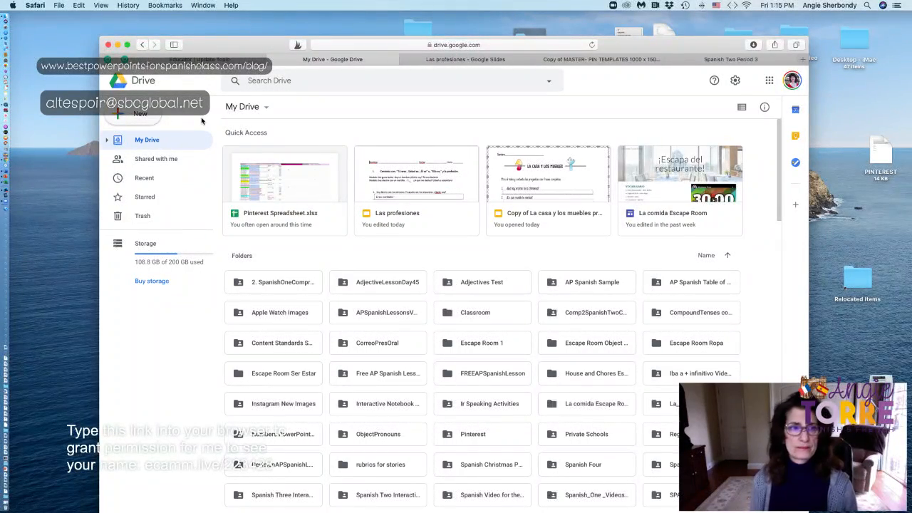
left_click(139, 114)
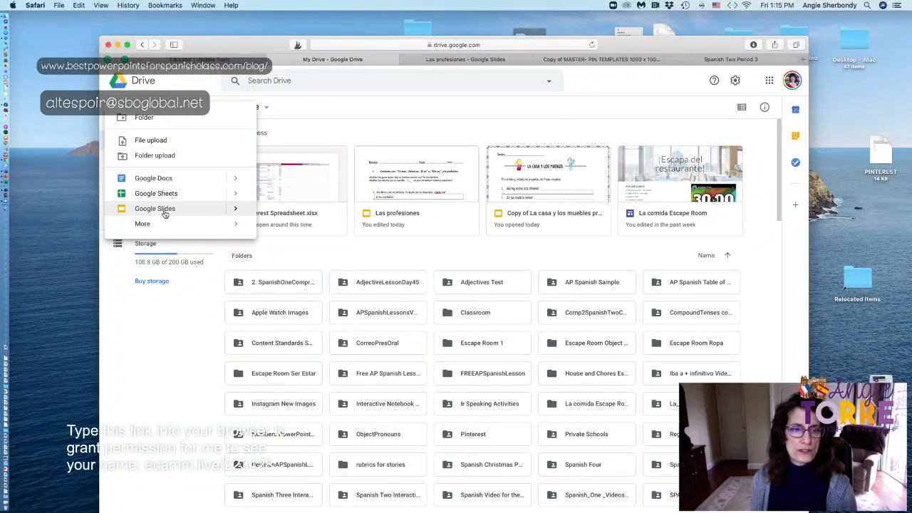
left_click(118, 46)
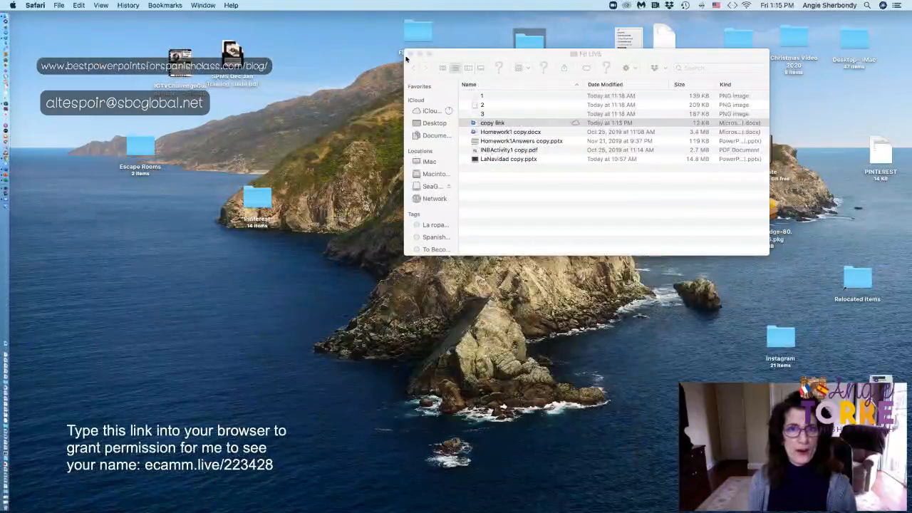
- Open LaNavidad copy.pptx from the FB LIVE folder and browse its slides, ending in the overview of all slides
double_click(476, 159)
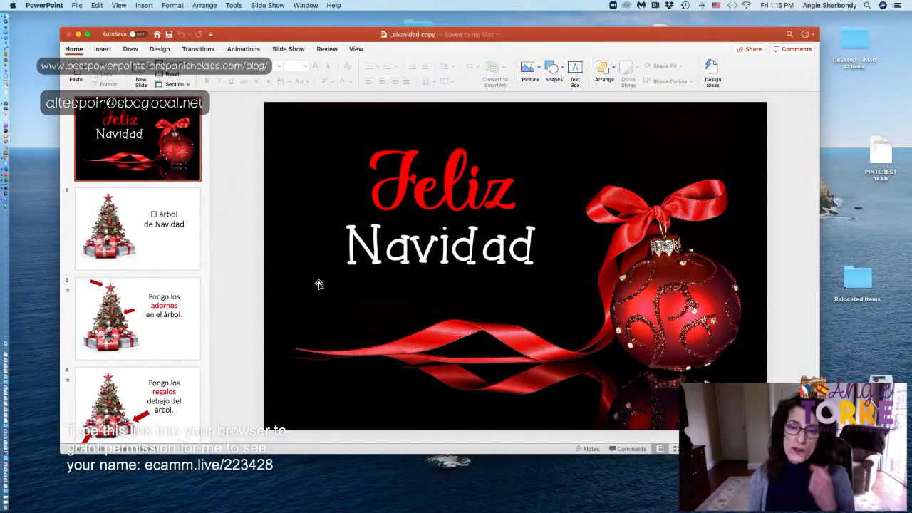
left_click(184, 263)
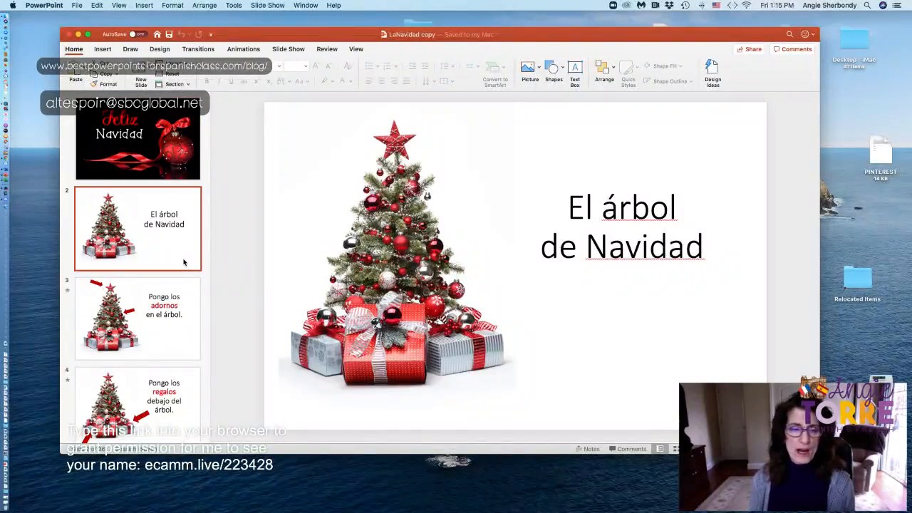
left_click(176, 309)
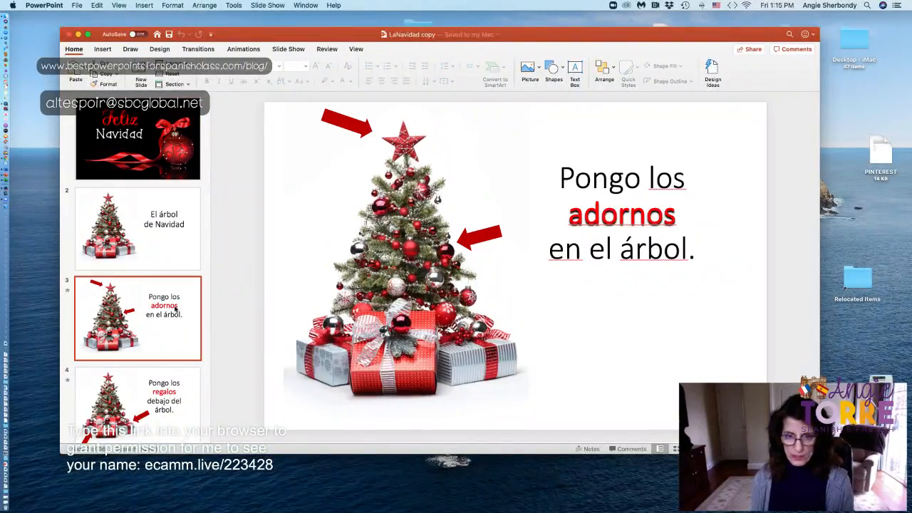
left_click(674, 447)
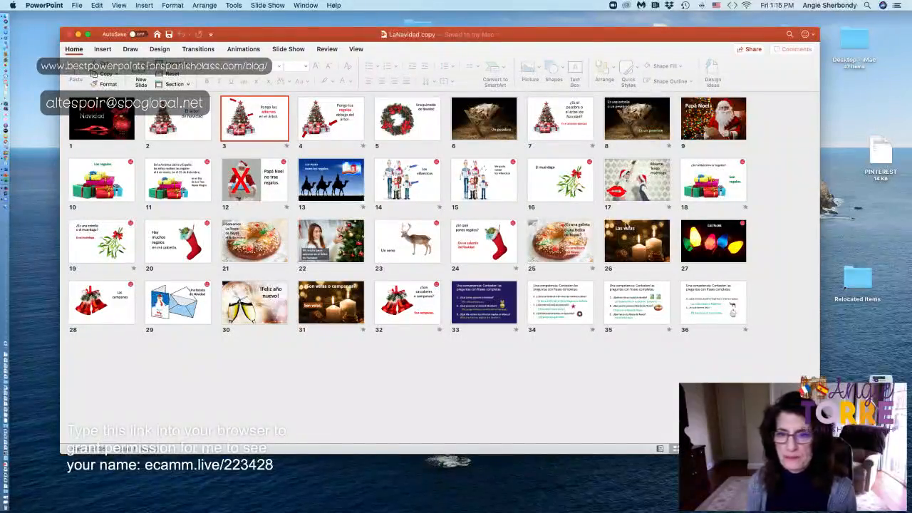
- Open slide 7 and delete the red answer text box reading "Es el árbol de Navidad."
double_click(574, 130)
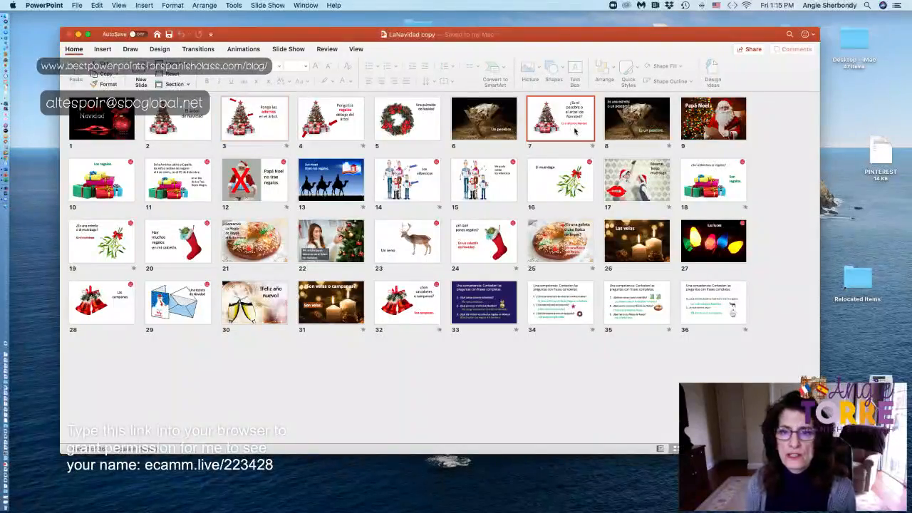
left_click(540, 304)
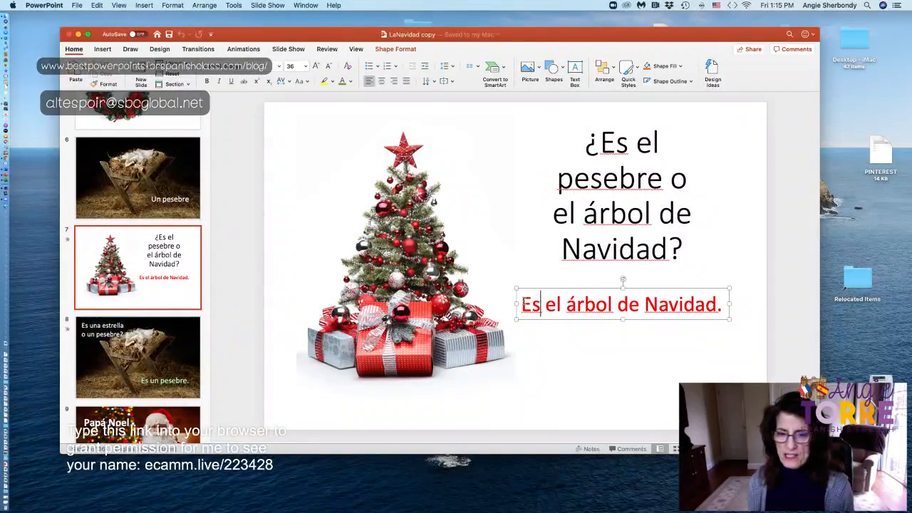
left_click(548, 288)
key("BackSpace")
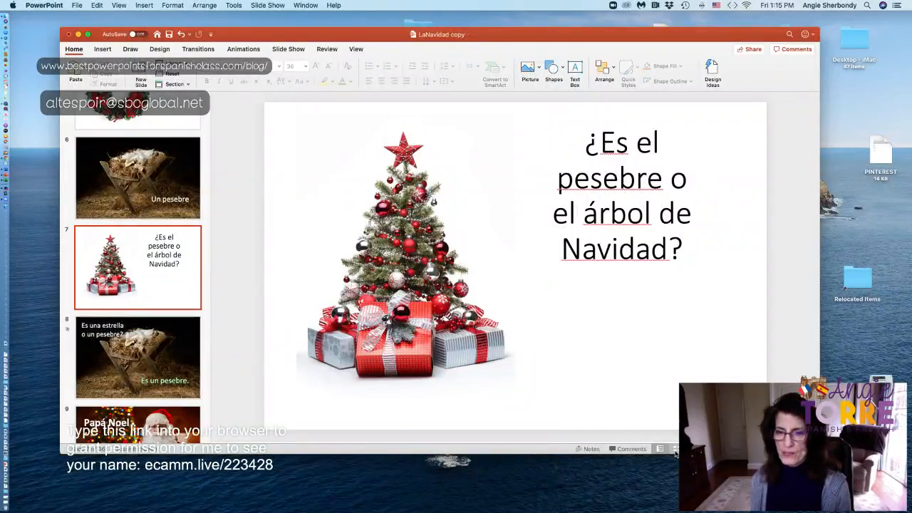
- Return to the overview of all slides in the LaNavidad copy presentation
left_click(675, 450)
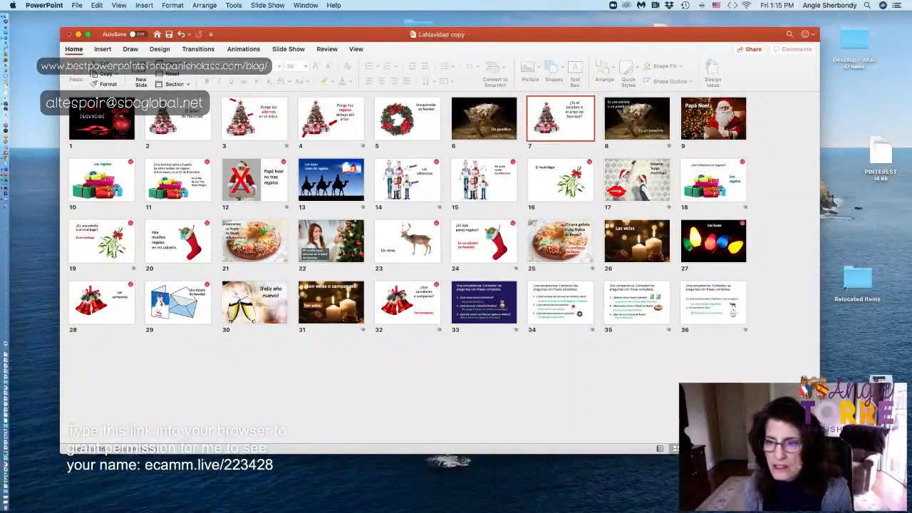
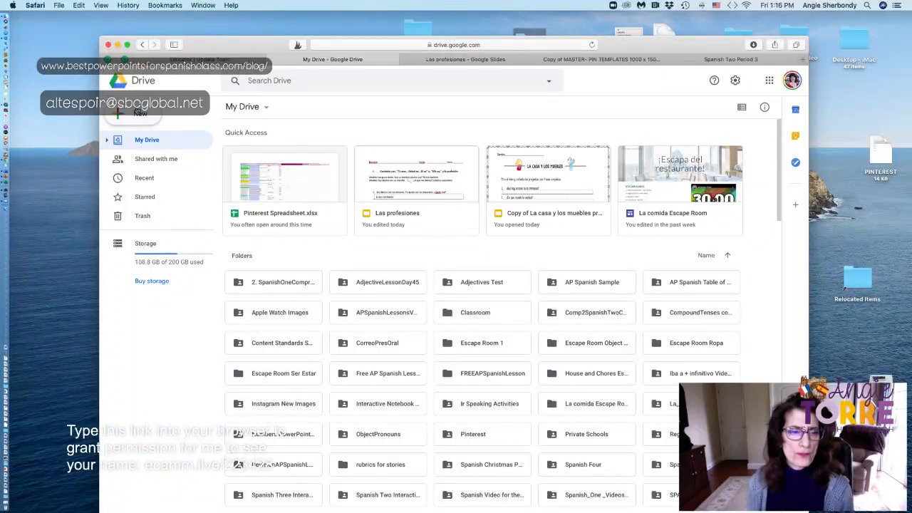
left_click(139, 114)
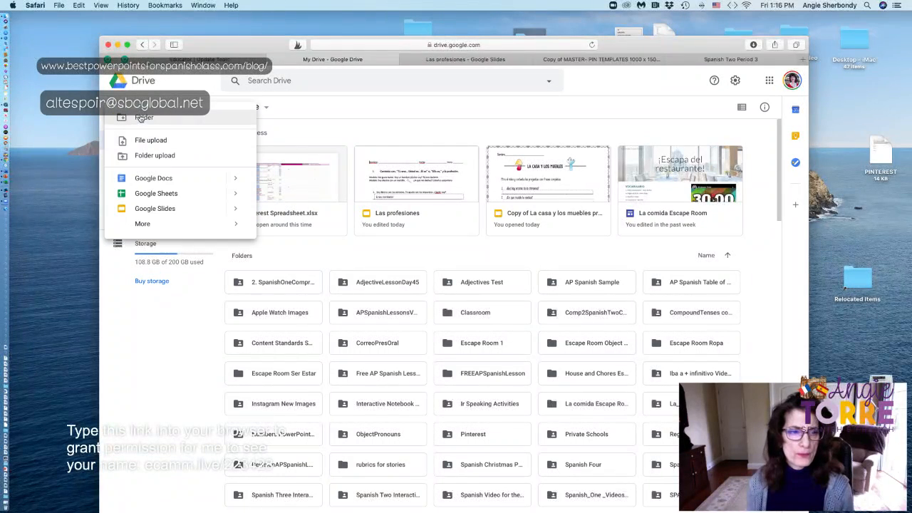
left_click(164, 212)
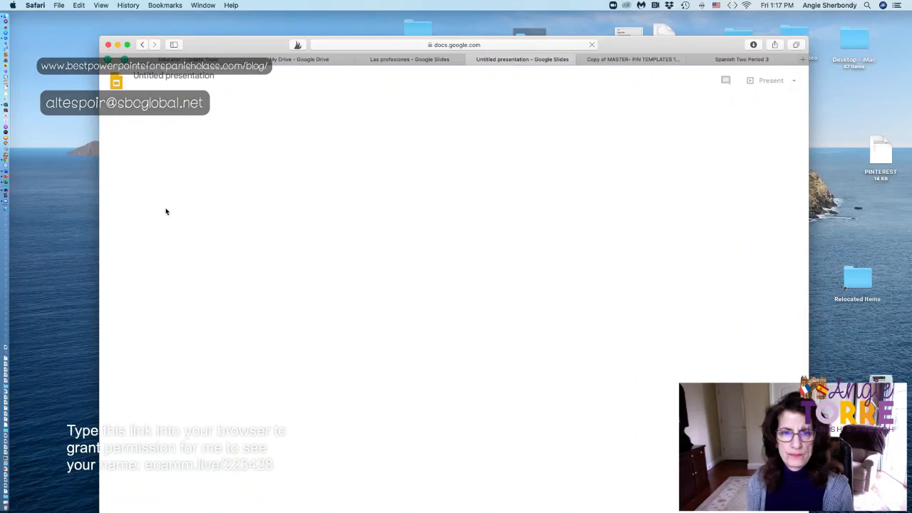
left_click_drag(261, 47, 294, 58)
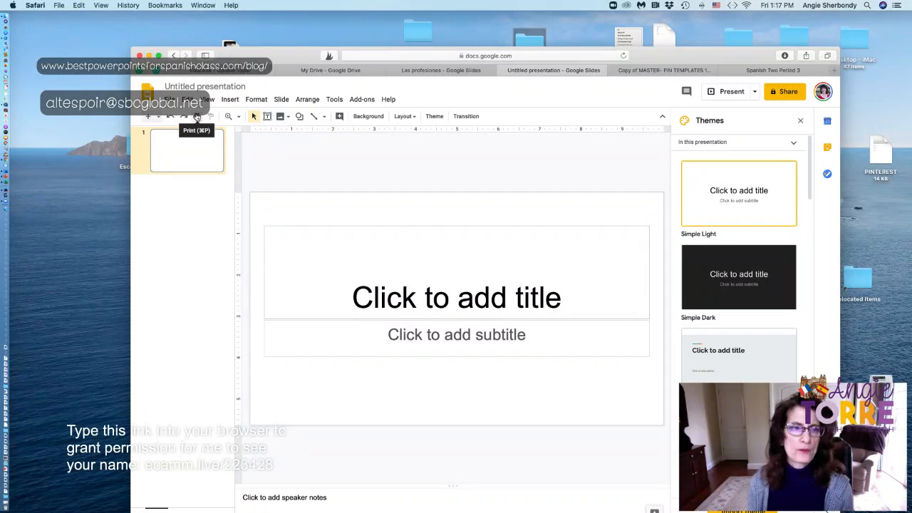
left_click(167, 100)
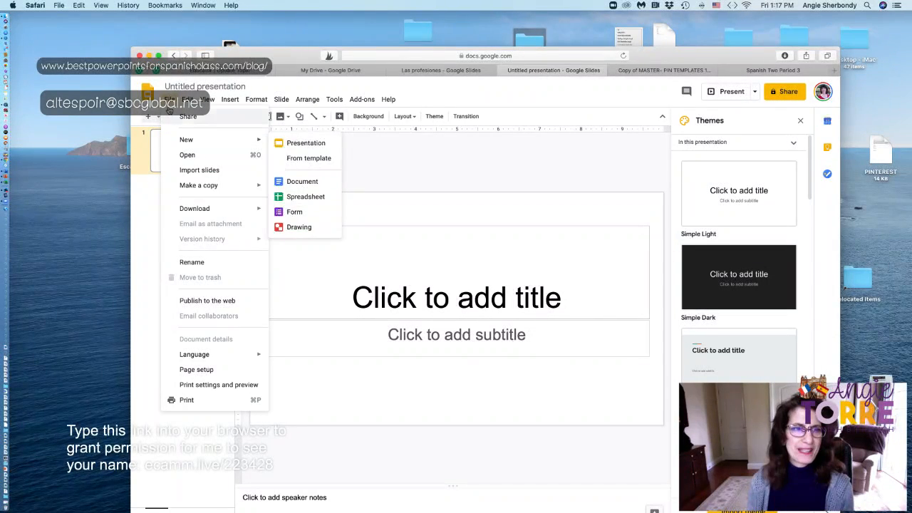
left_click(173, 56)
- Upload LaNavidad copy.pptx from the FB LIVE folder on the iCloud Desktop to My Drive
left_click(168, 125)
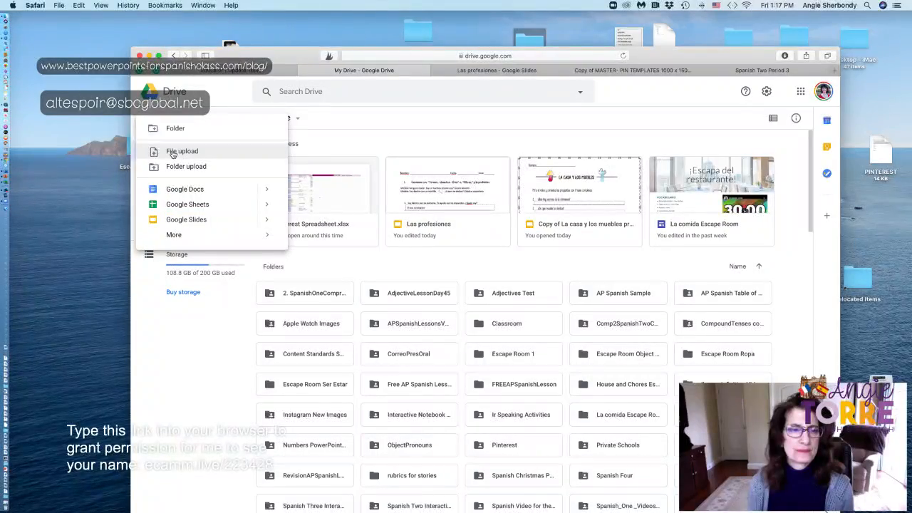
left_click(181, 152)
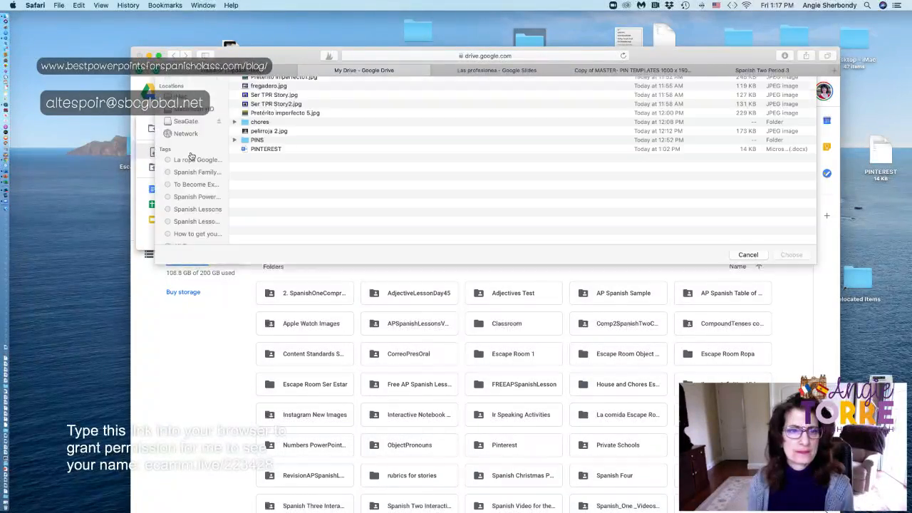
left_click_drag(271, 54, 278, 22)
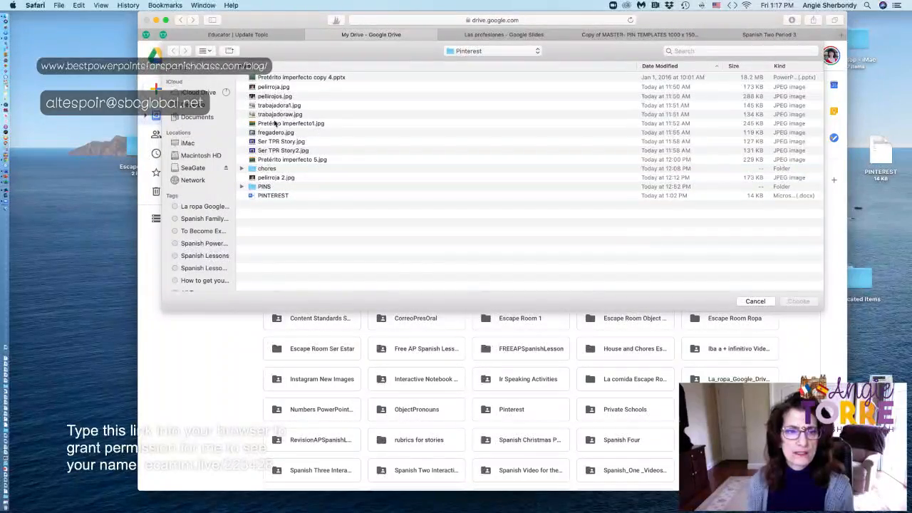
left_click(485, 51)
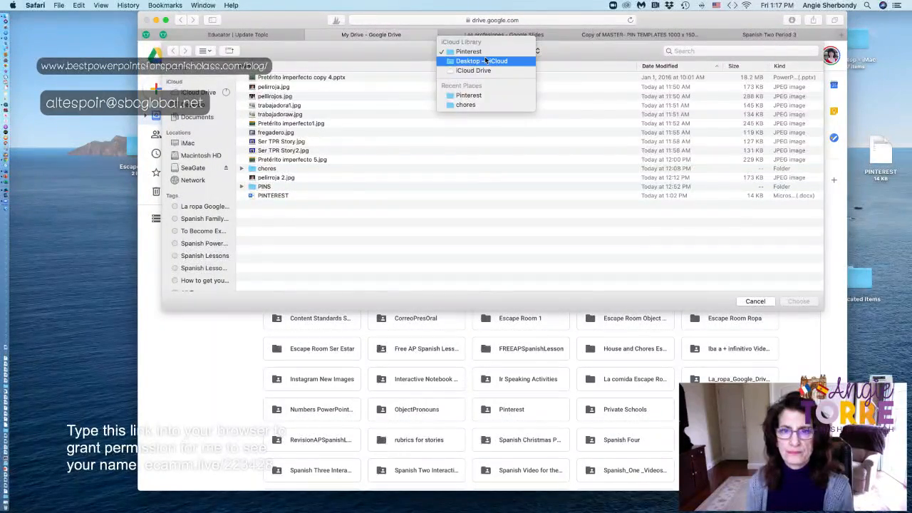
left_click(485, 62)
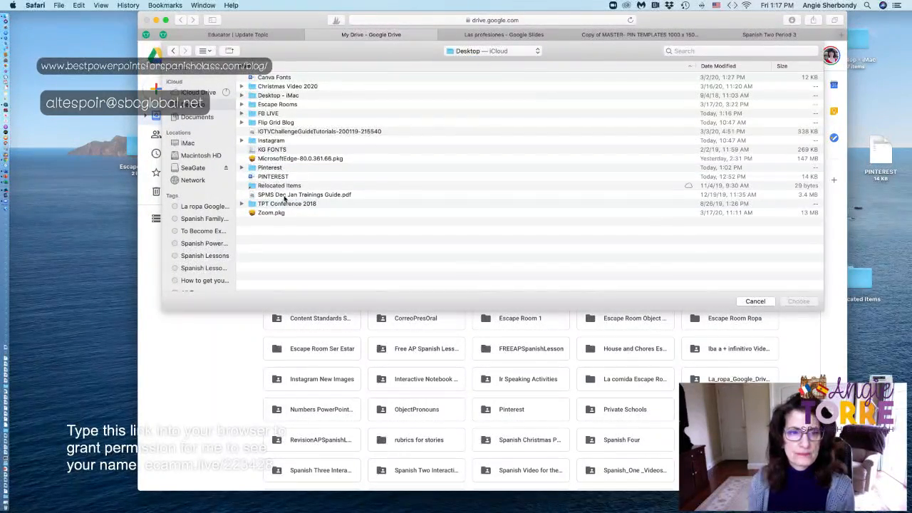
double_click(255, 114)
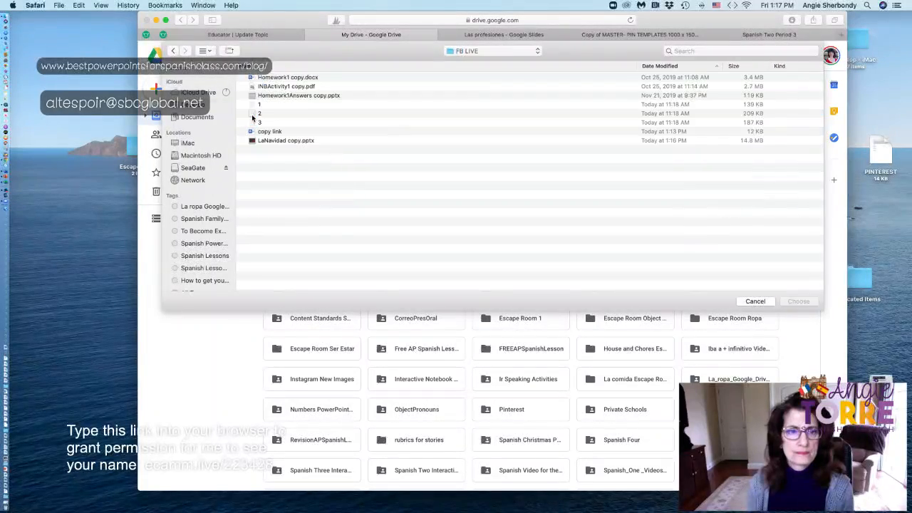
double_click(271, 140)
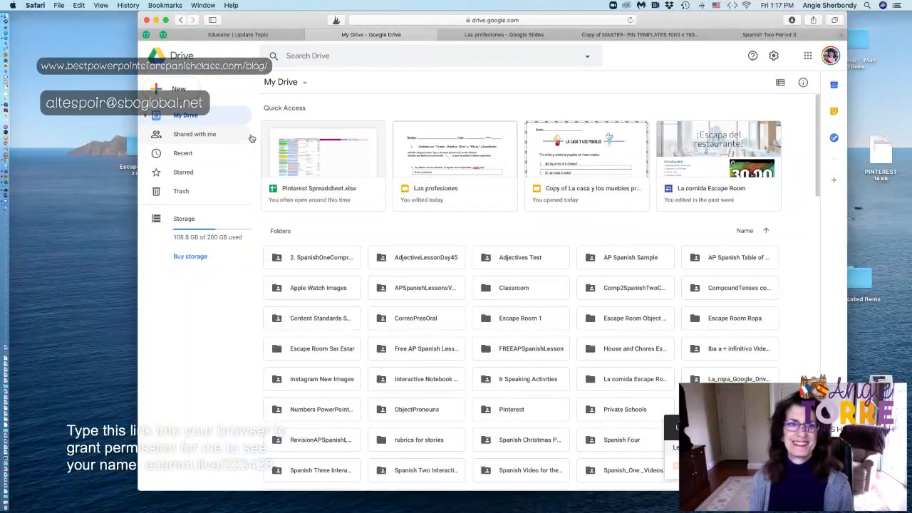
- Widen the browser window slightly and open the uploaded LaNavidad copy.pptx from the recent Drive files with Google Slides
left_click_drag(284, 20, 267, 31)
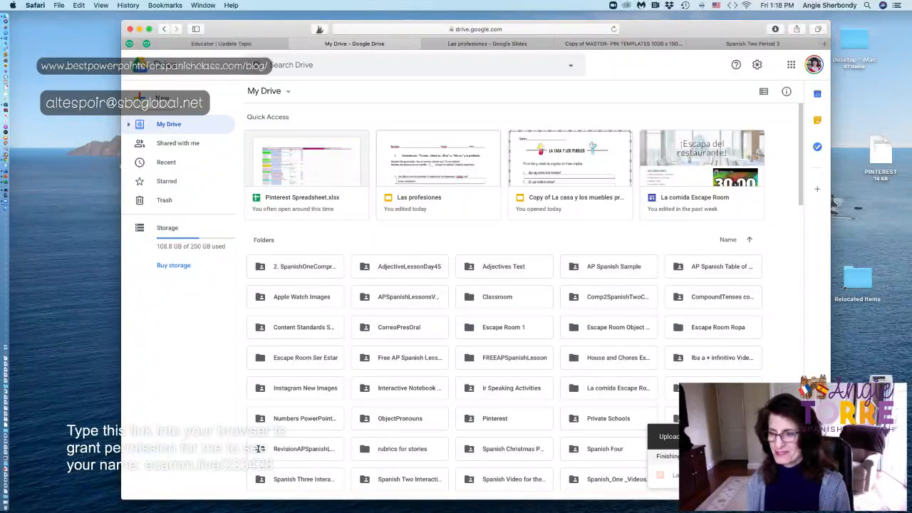
left_click_drag(831, 499, 855, 498)
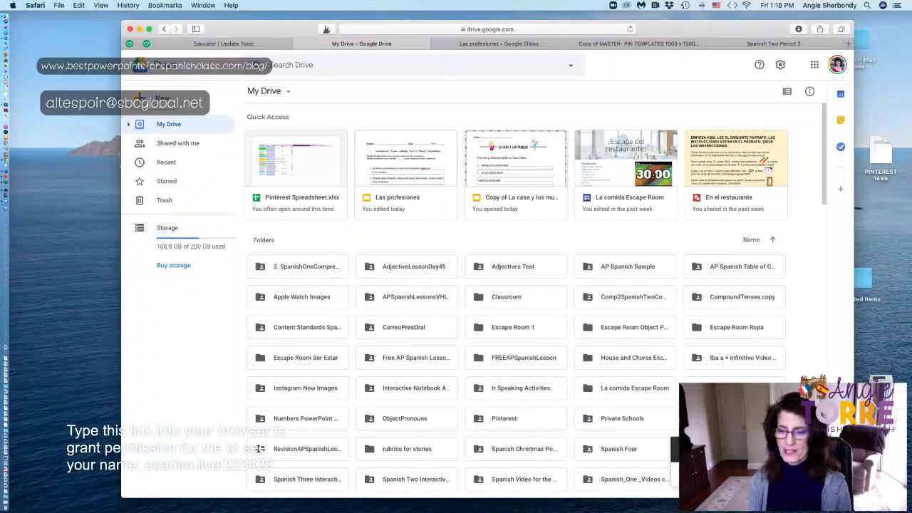
left_click(175, 165)
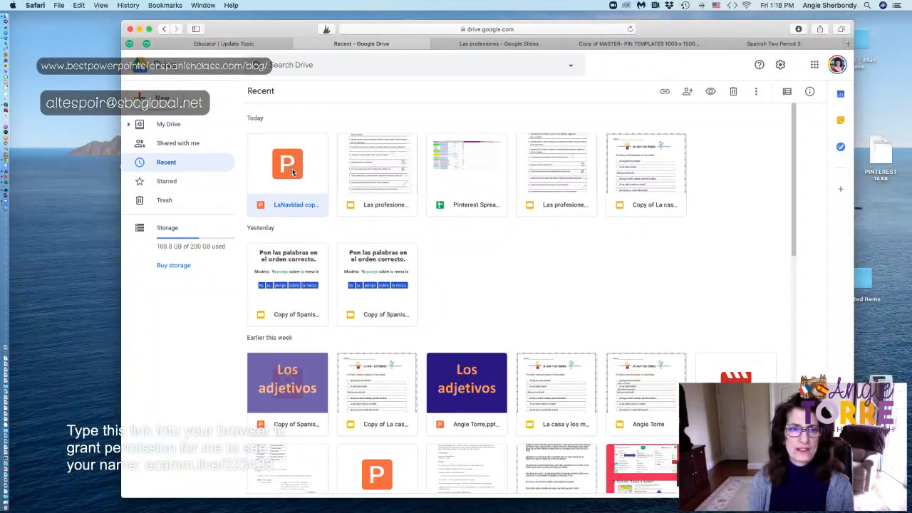
double_click(292, 173)
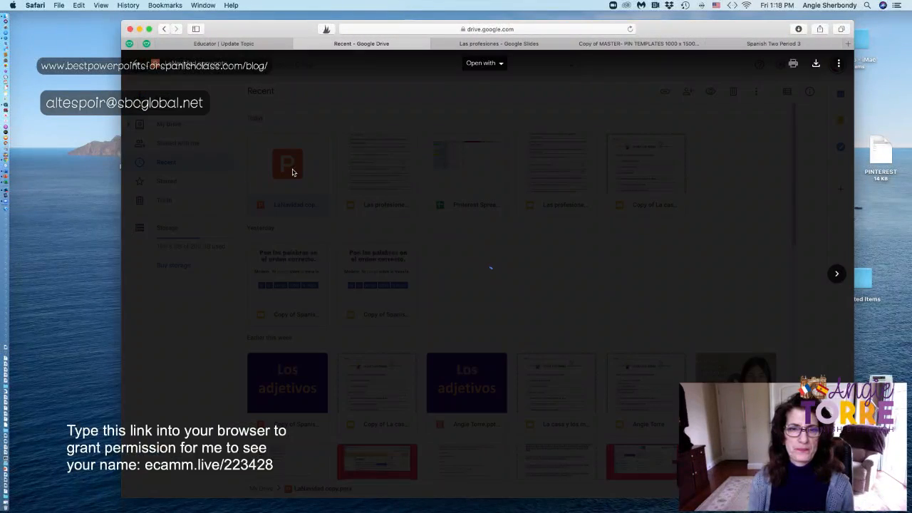
left_click(498, 64)
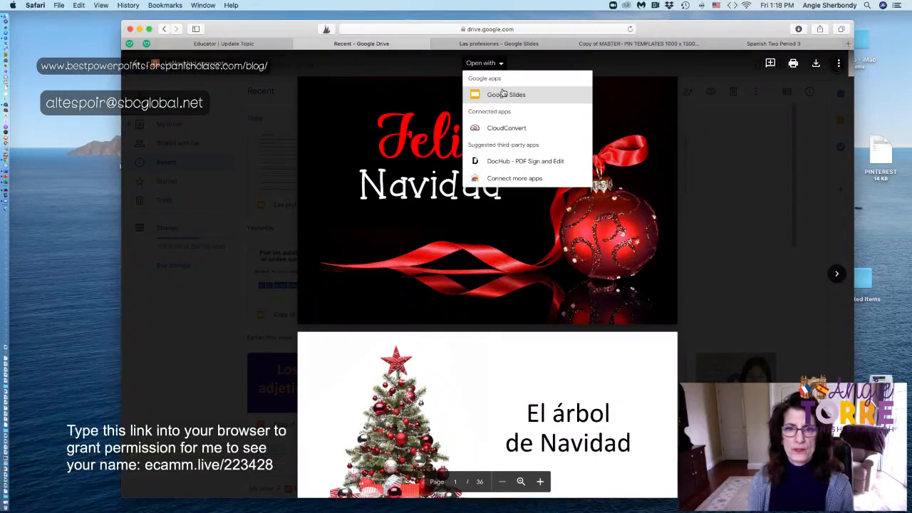
left_click(504, 97)
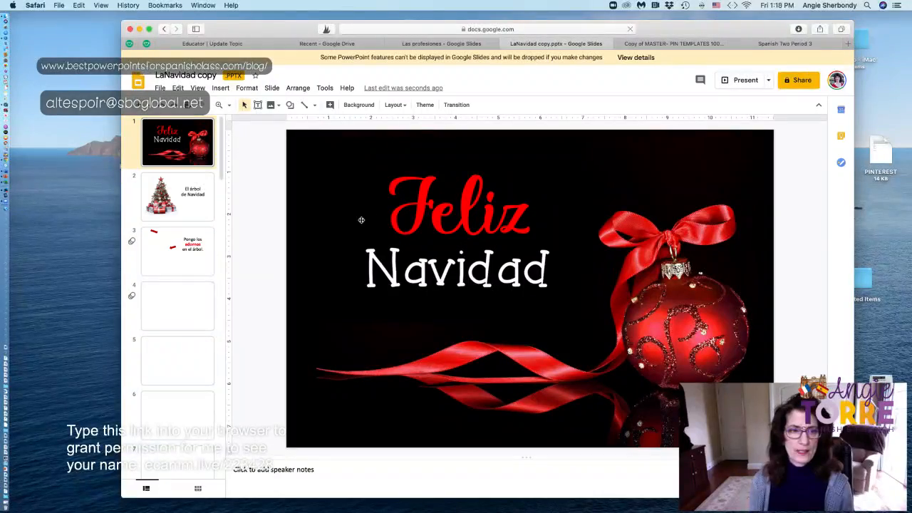
- Insert a text box with a dashed border below the question on slide 7, "¿Es el pesebre o el árbol de Navidad?"
left_click(183, 309)
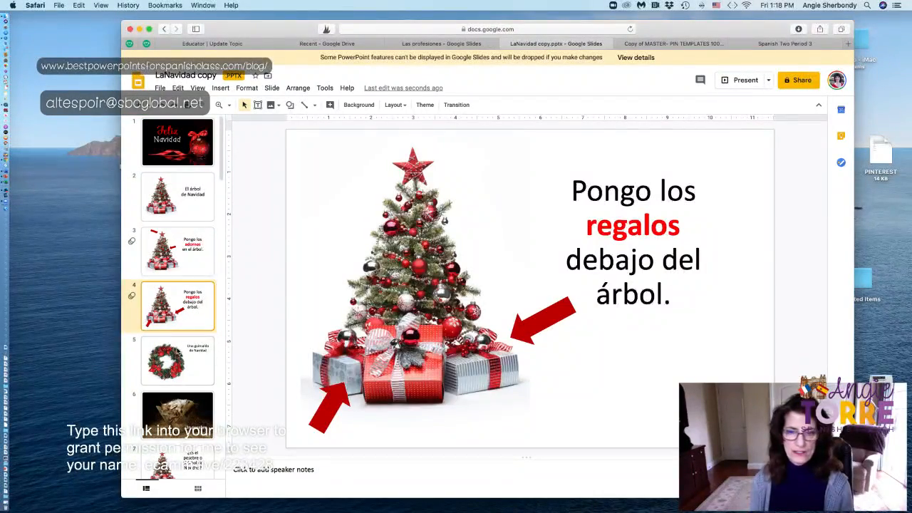
left_click(176, 351)
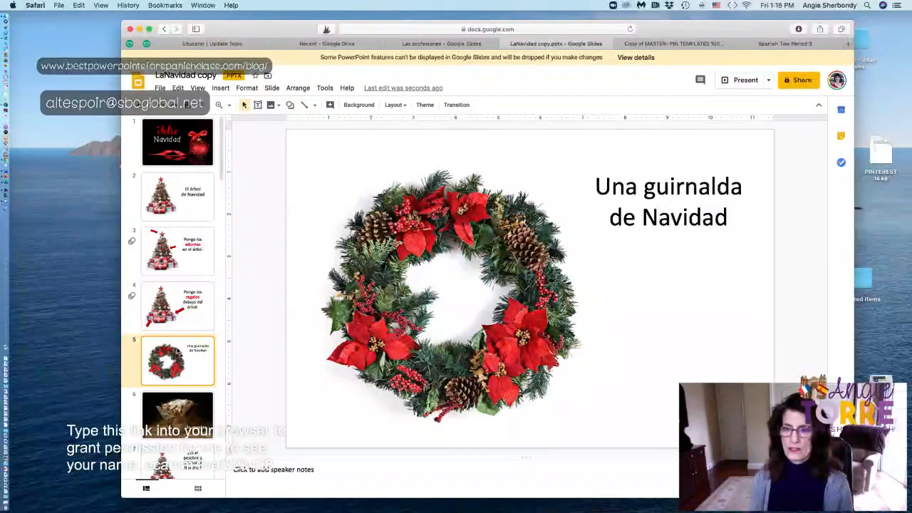
key("Down")
key("Down")
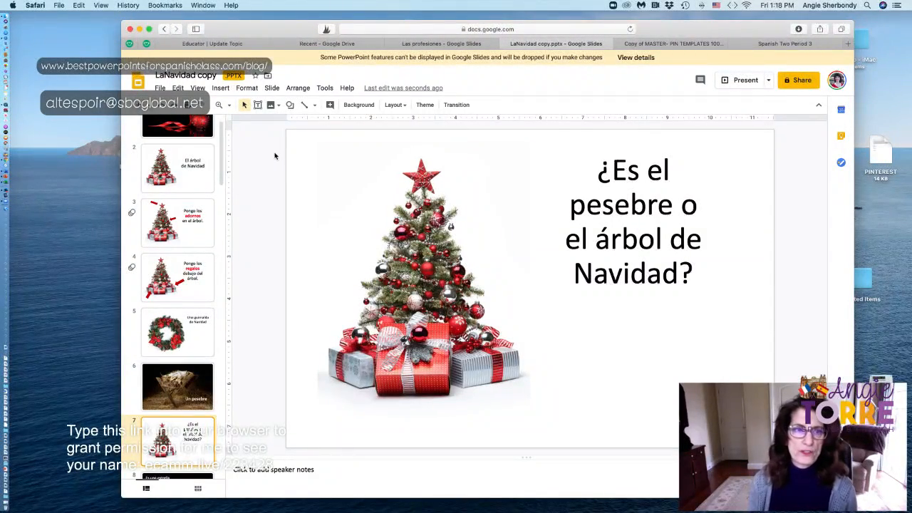
left_click(229, 89)
left_click(237, 121)
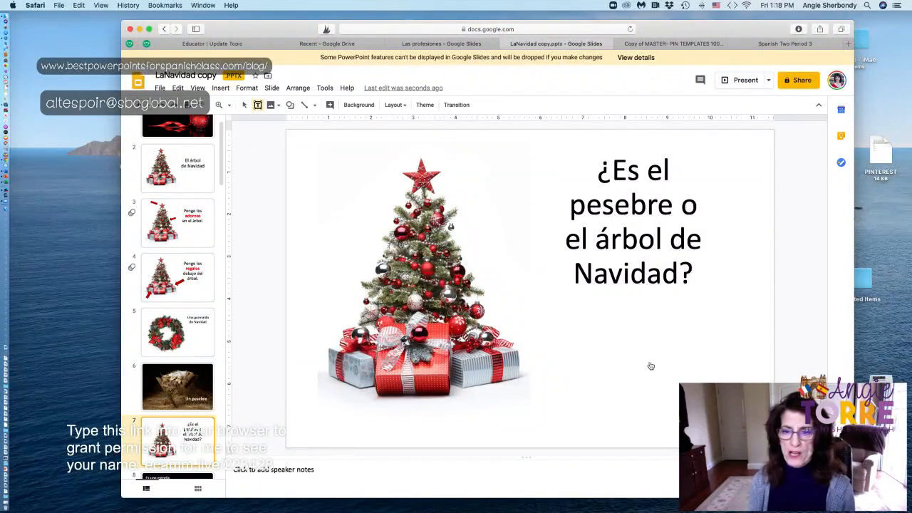
left_click_drag(560, 315, 746, 367)
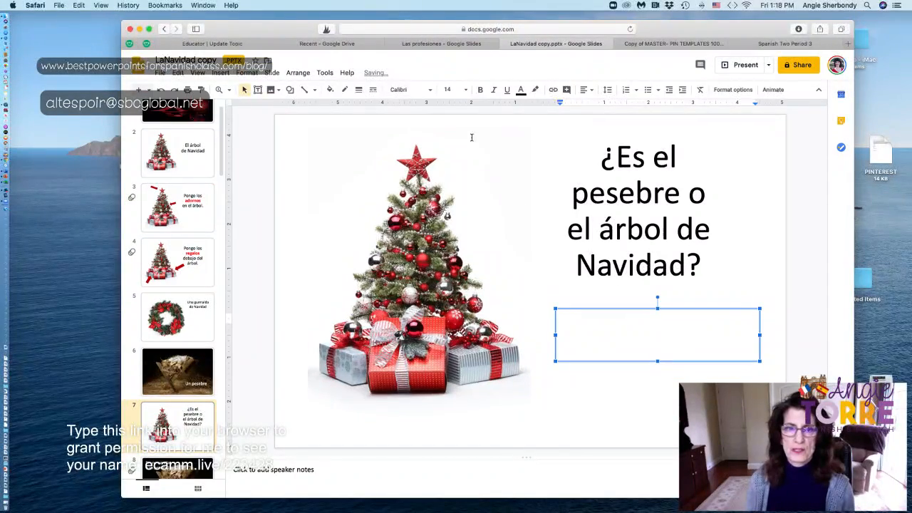
left_click(374, 91)
left_click(397, 151)
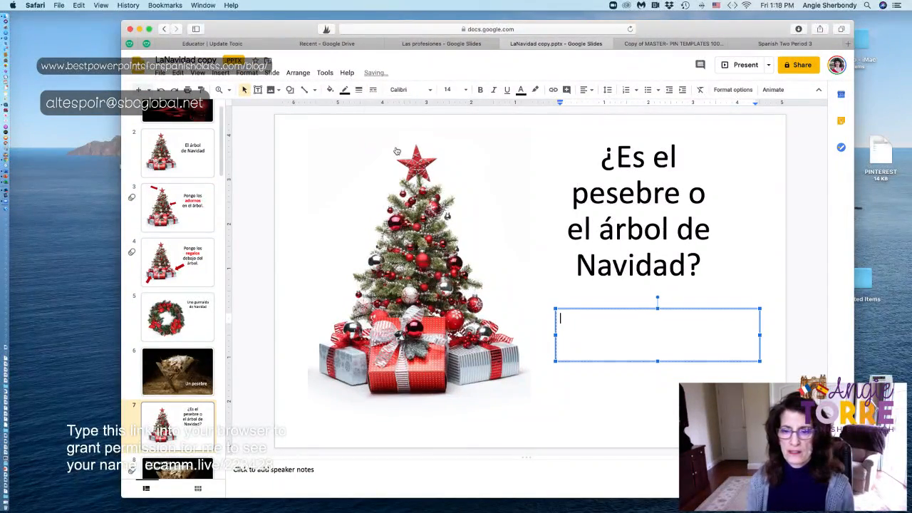
- Enter the sample answer "Es un árbol de Navidad." in the dashed text box on slide 7
left_click(642, 401)
left_click(579, 333)
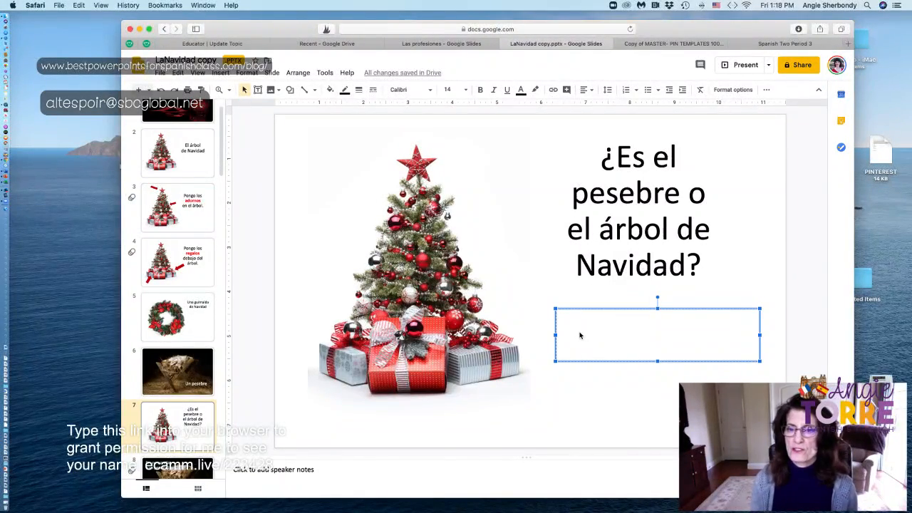
left_click(580, 333)
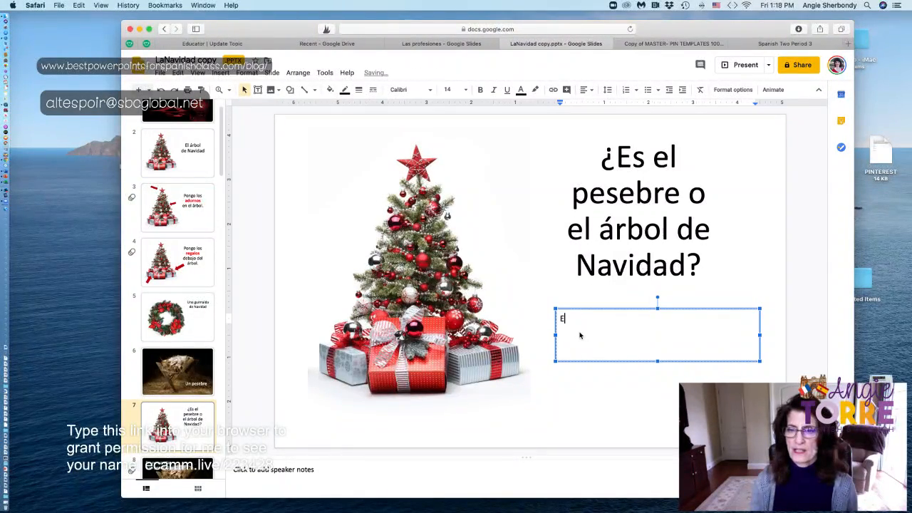
type("Es un ")
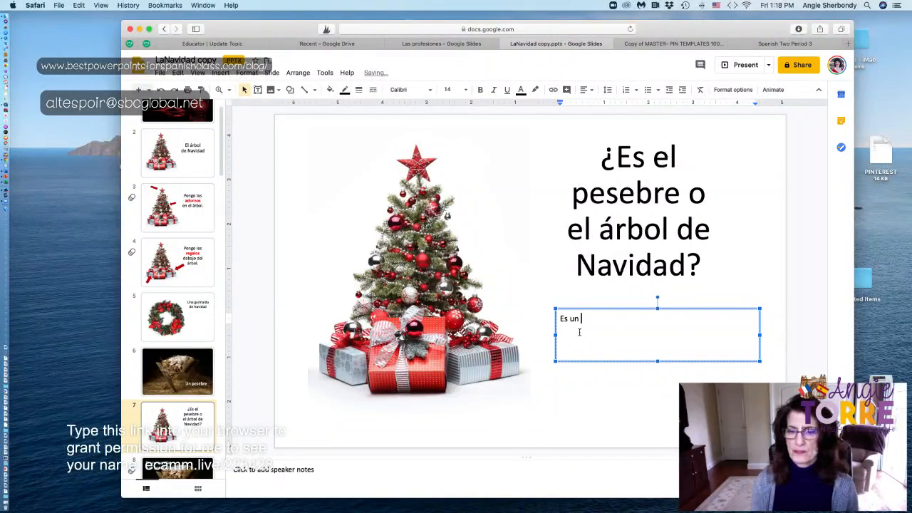
type("árbol de")
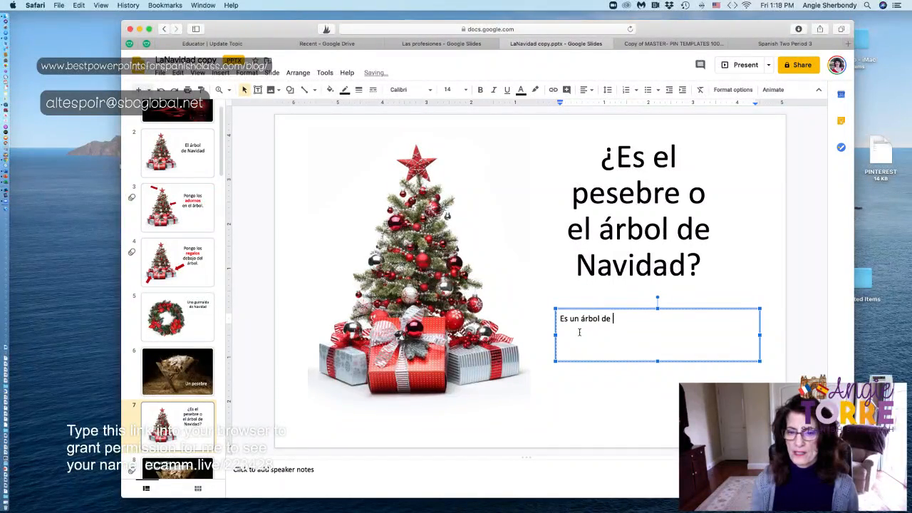
type(" Navidad.")
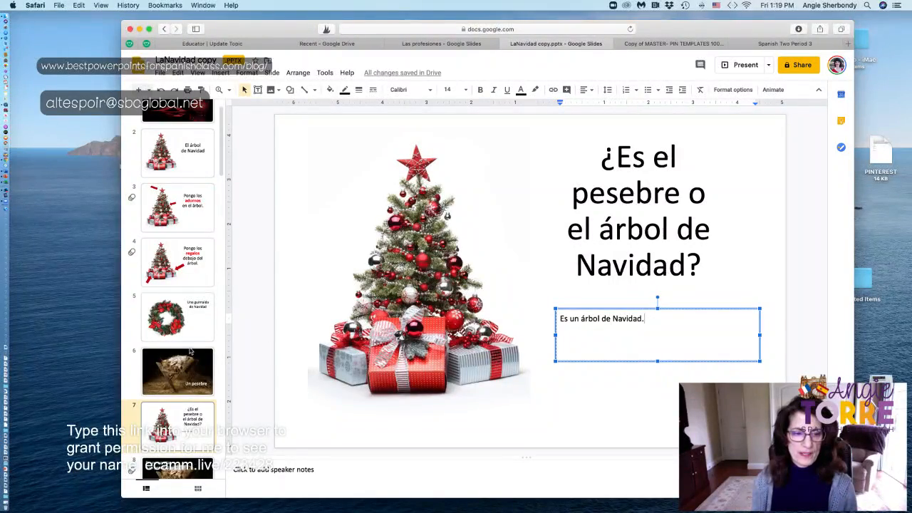
- On slide 34, insert a wide text box with a dashed border below question 4 for the answer
scroll(187, 352, "down", 10)
scroll(189, 357, "down", 8)
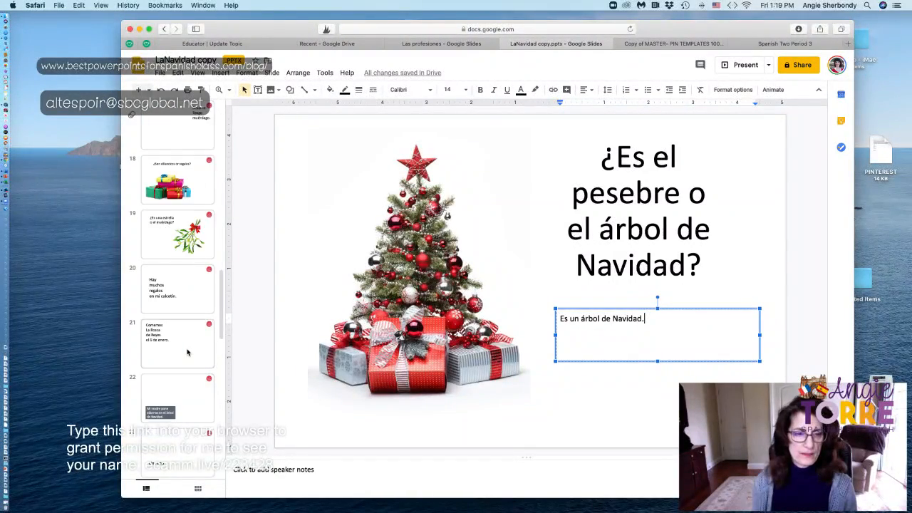
left_click(193, 360)
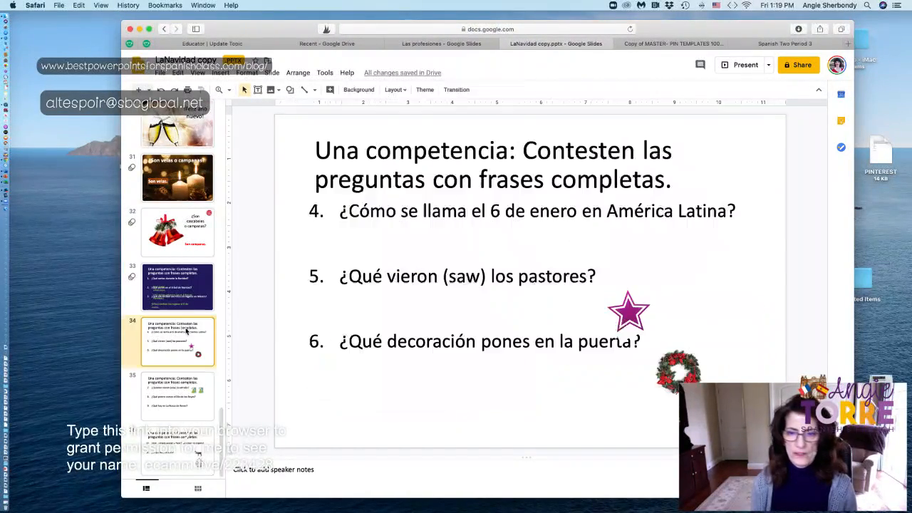
left_click(220, 73)
left_click(235, 104)
left_click_drag(339, 226, 698, 258)
left_click(373, 90)
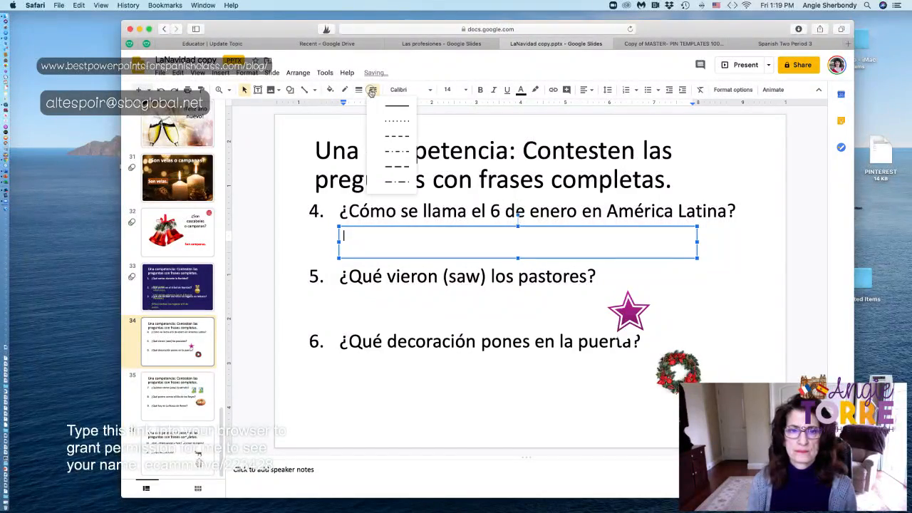
left_click(393, 135)
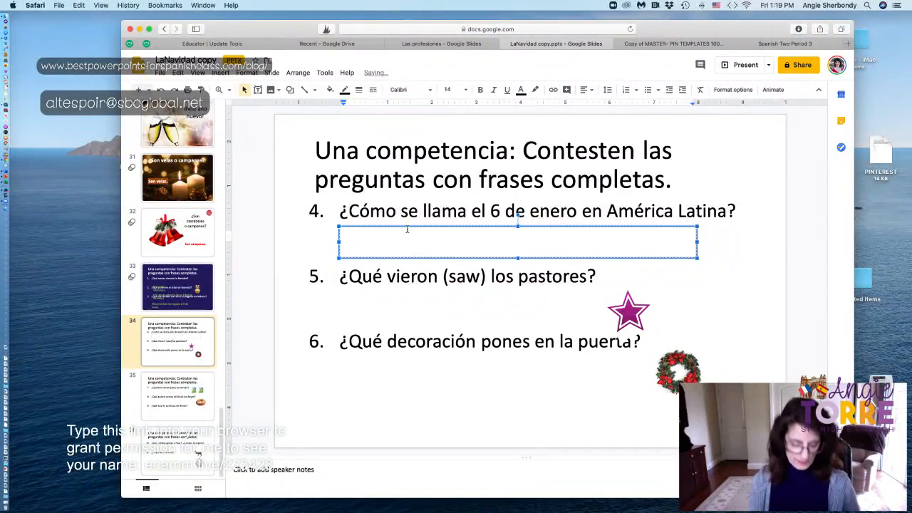
- Place copies of the dashed answer box below questions 5 and 6 on slide 34
left_click_drag(409, 228, 403, 293)
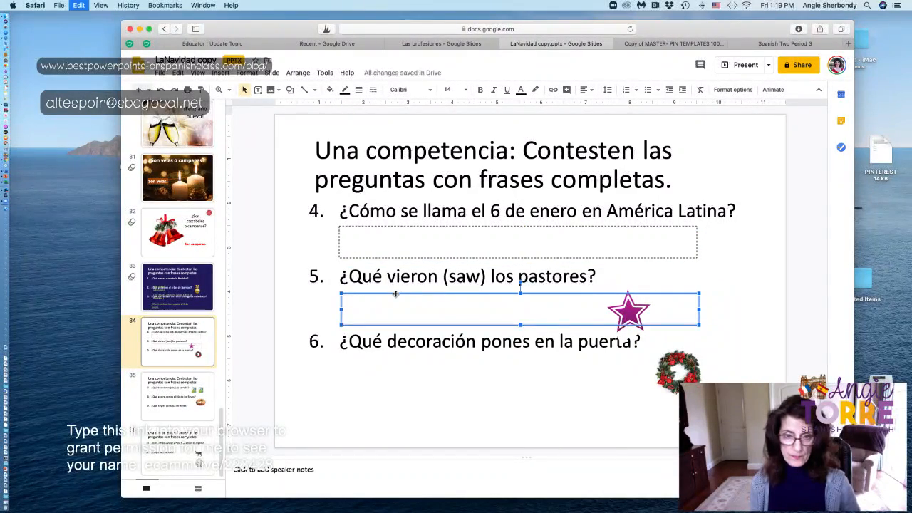
key("super+d")
left_click_drag(390, 338, 392, 366)
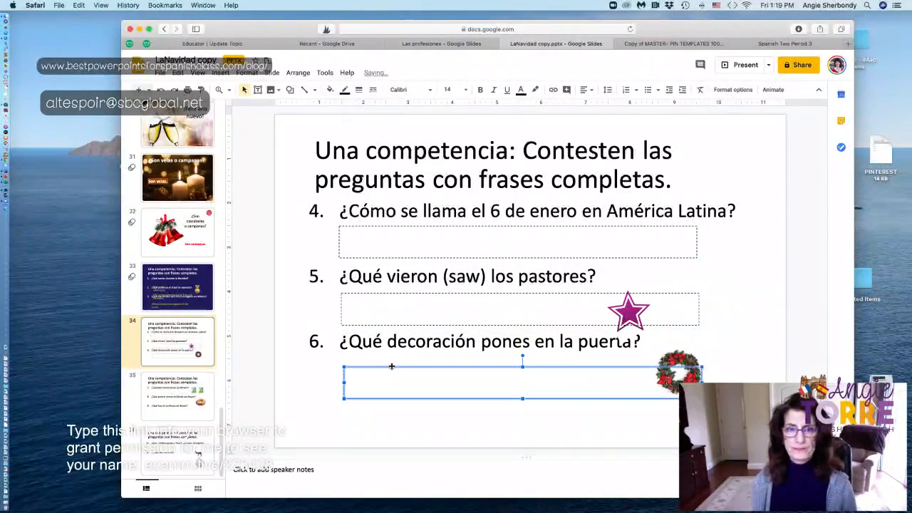
- Examine the presentation's sharing options and its full web address, closing both without making changes
left_click(802, 65)
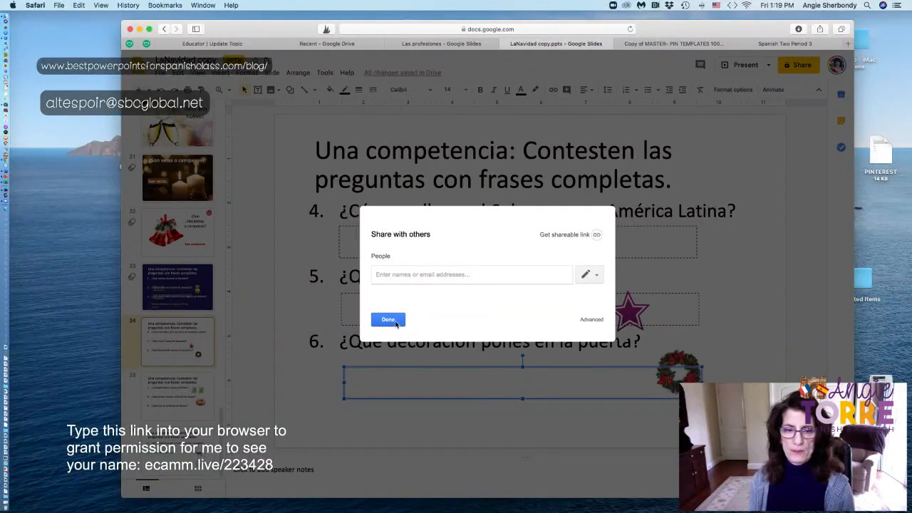
left_click(389, 320)
left_click(533, 31)
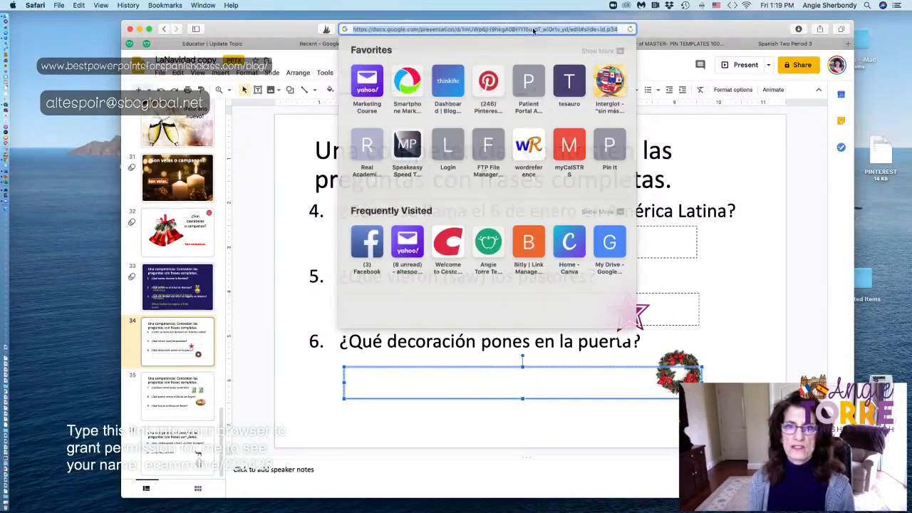
left_click(712, 168)
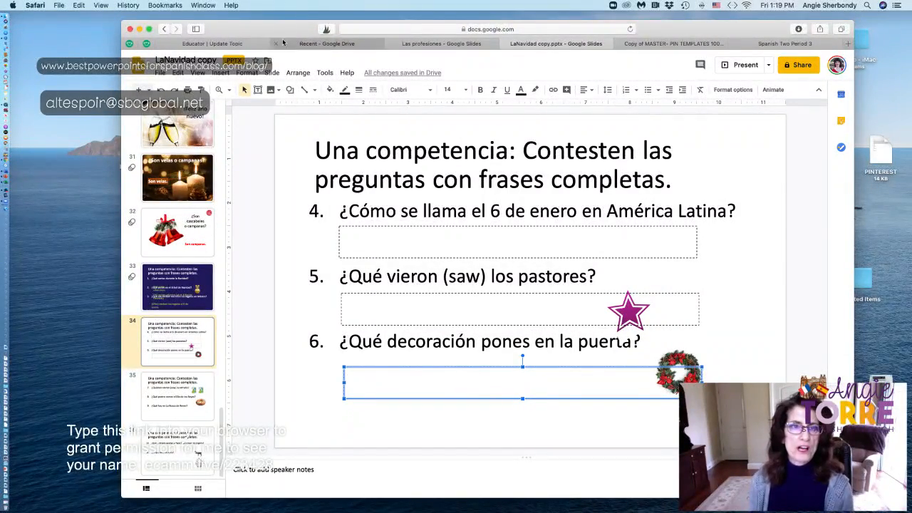
- Shift the browser window slightly, switch to the Spanish Two Period 3 class in Google Classroom, and view its announcement text field
left_click_drag(287, 31, 252, 33)
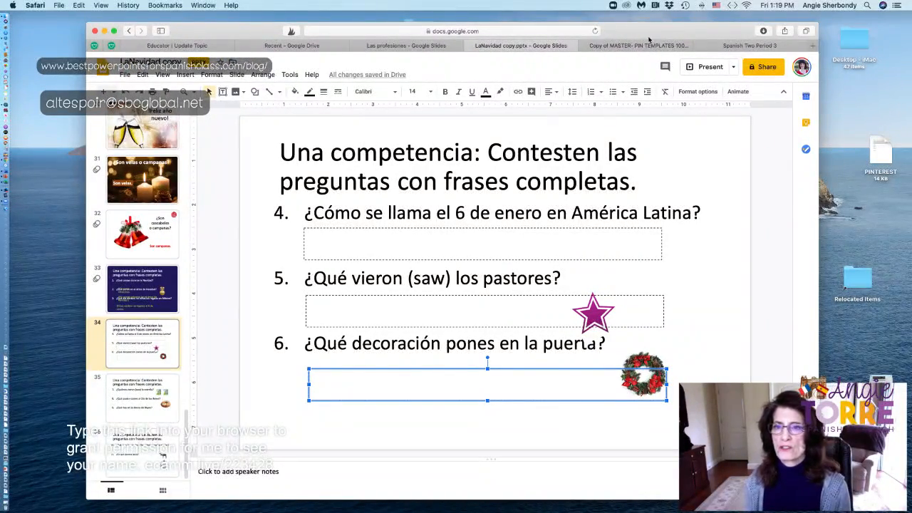
left_click(730, 45)
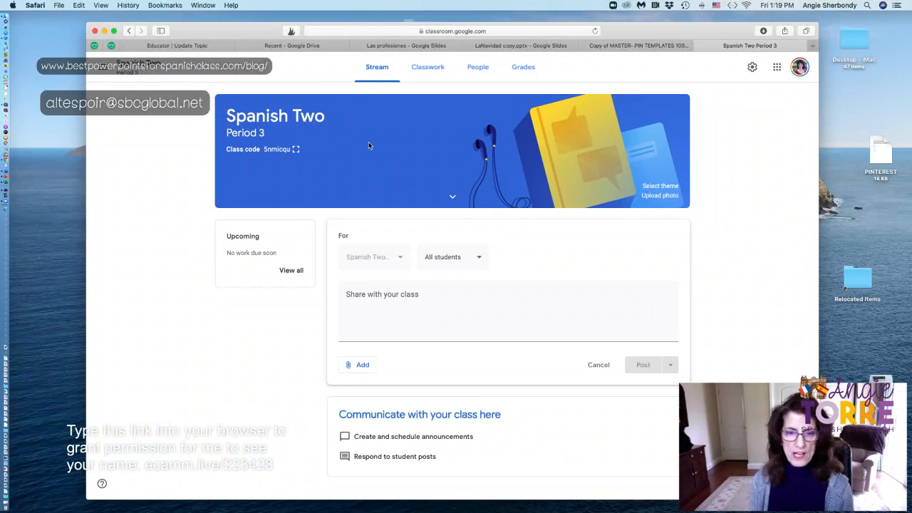
left_click(387, 299)
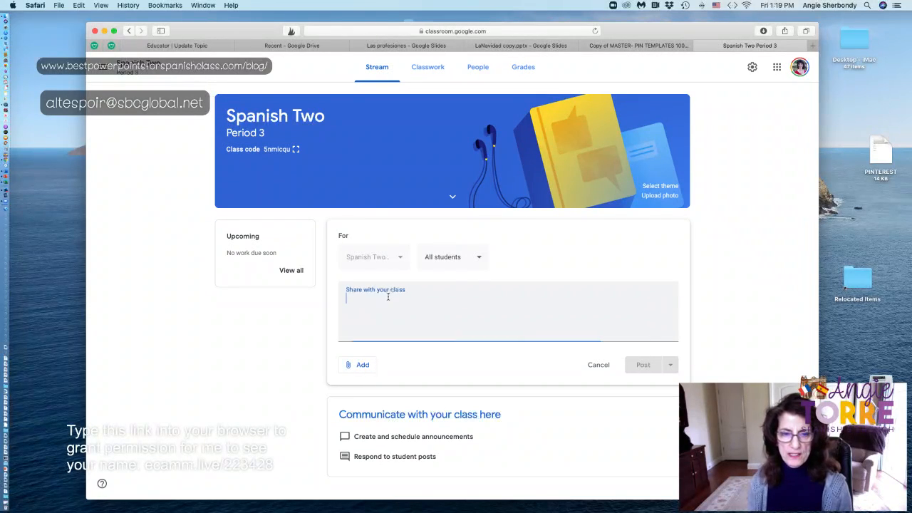
left_click(291, 325)
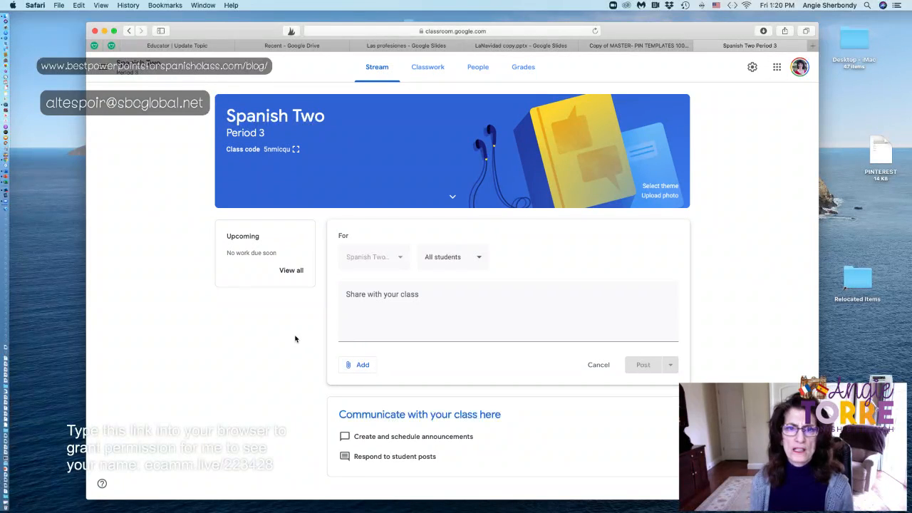
- Examine the link and YouTube attachment options for the class announcement, closing each without adding anything
left_click(362, 366)
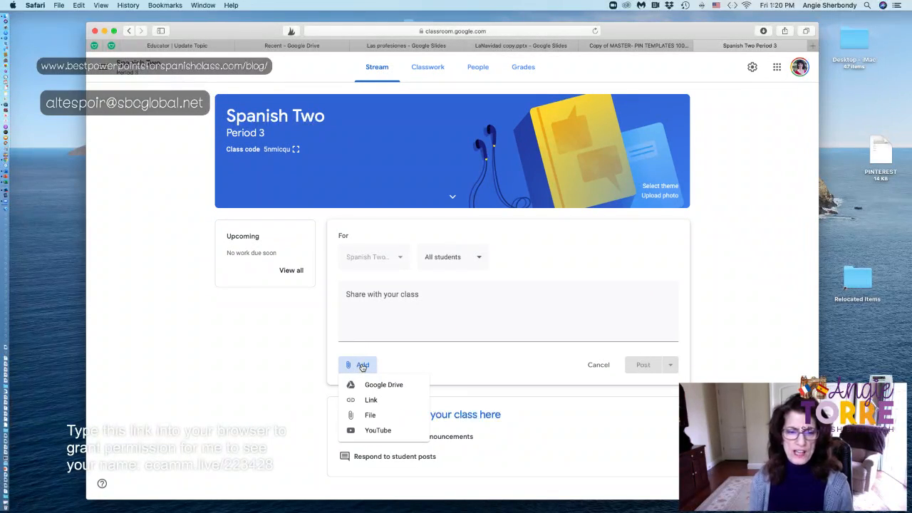
left_click(369, 403)
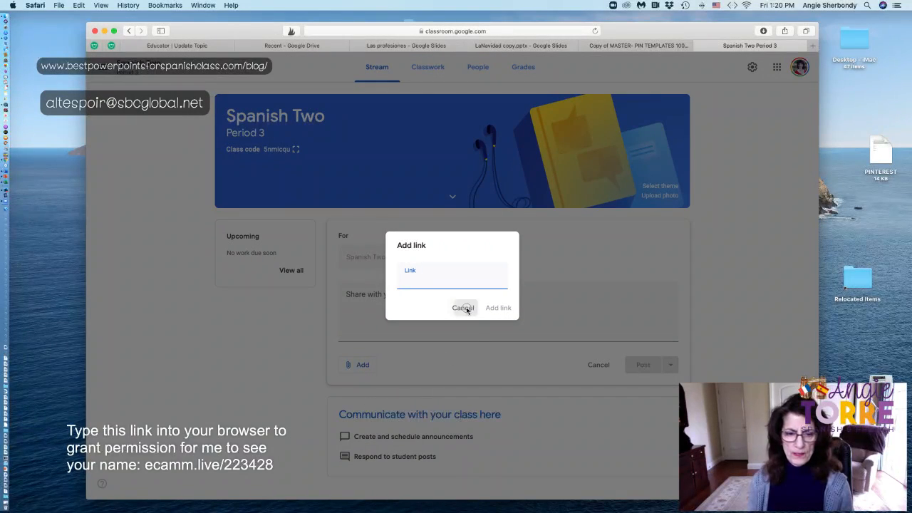
left_click(463, 308)
left_click(364, 365)
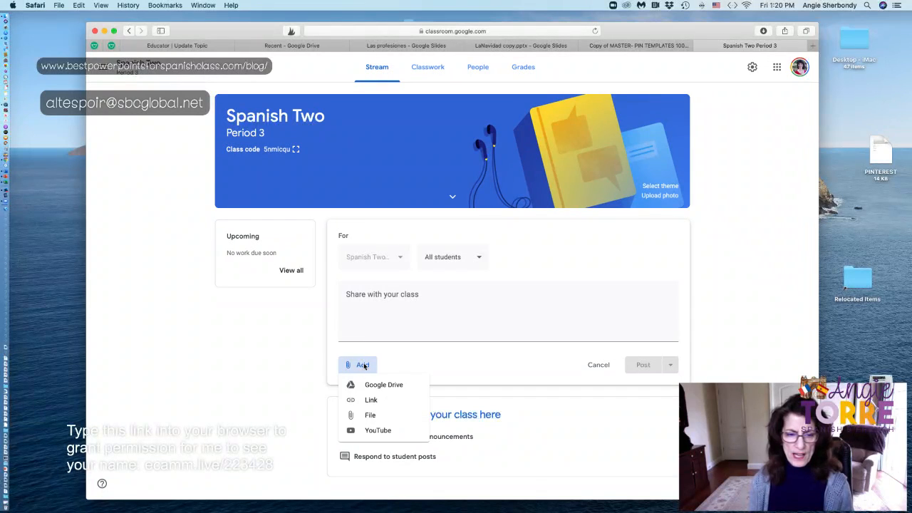
left_click(364, 431)
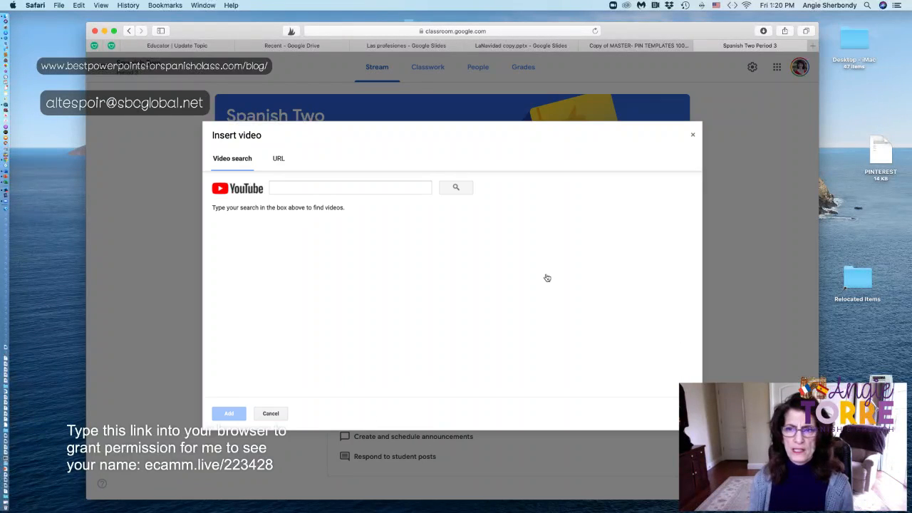
left_click(692, 135)
- Examine the Google Drive and file upload attachment options for the class announcement, closing each without adding a file
left_click(364, 366)
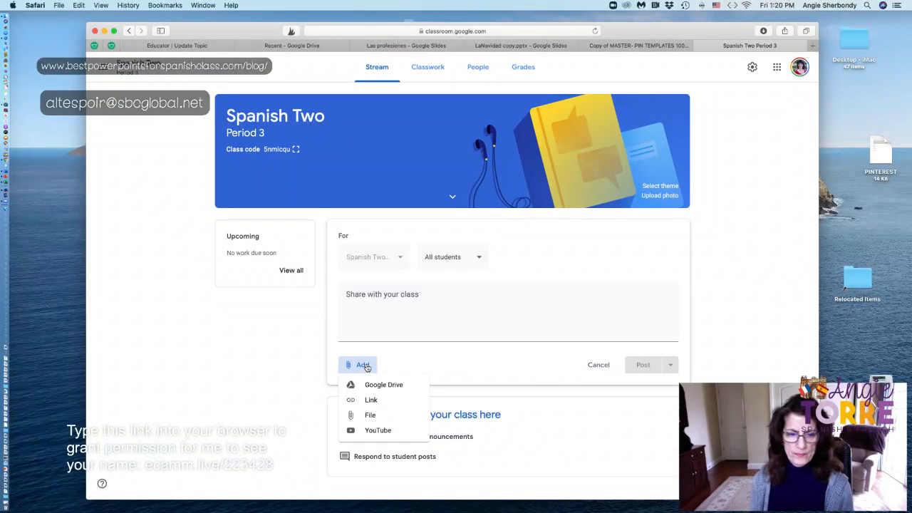
left_click(370, 388)
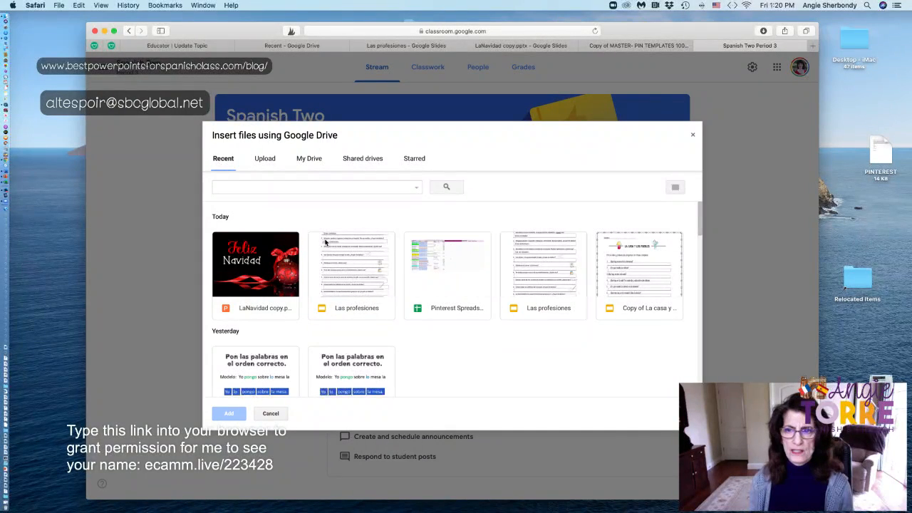
left_click(693, 136)
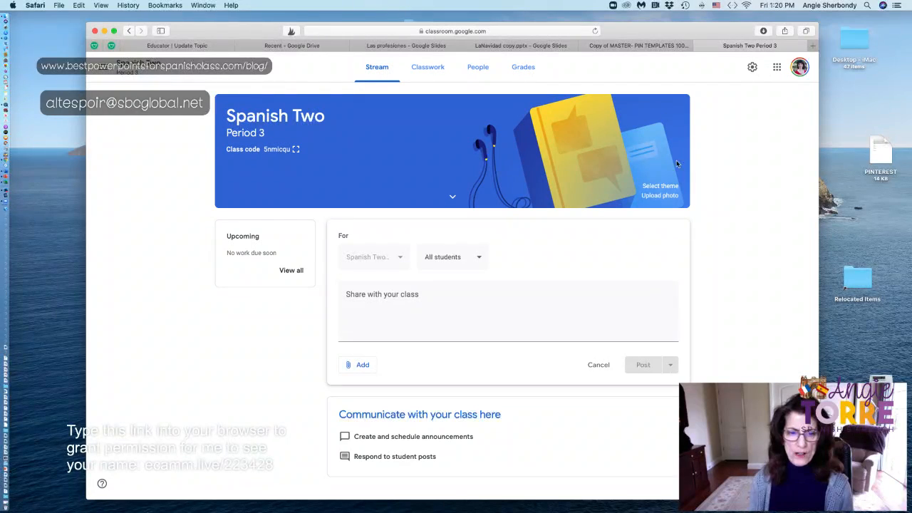
left_click(367, 366)
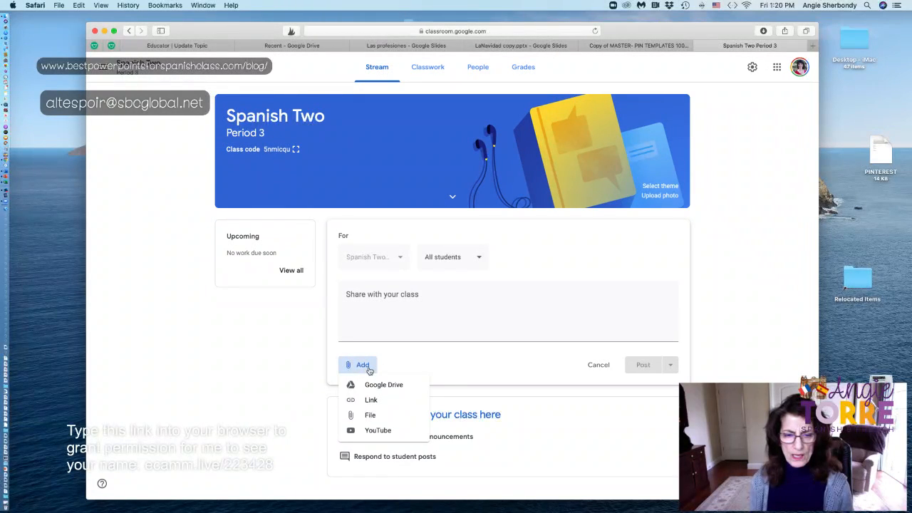
left_click(369, 416)
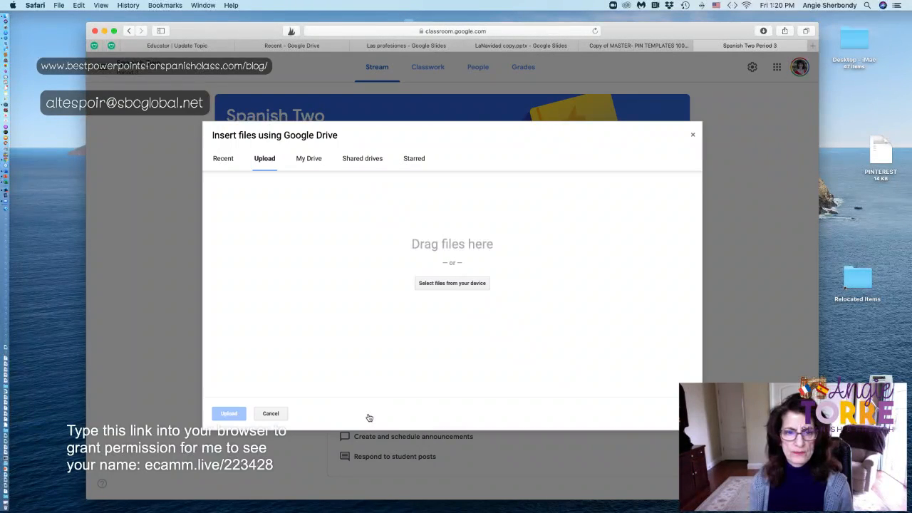
left_click(694, 138)
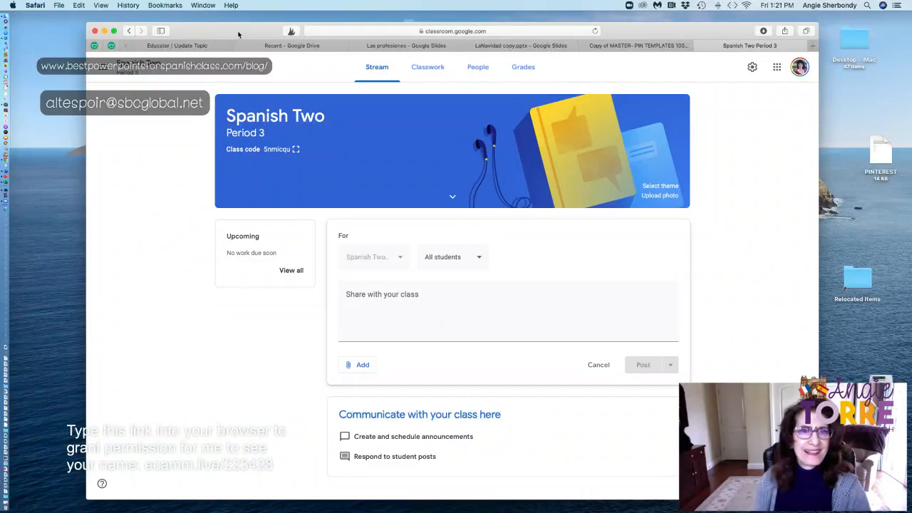
- Move the browser window down the screen to uncover the desktop and switch to Ecamm Live
left_click_drag(239, 31, 249, 300)
left_click(320, 177)
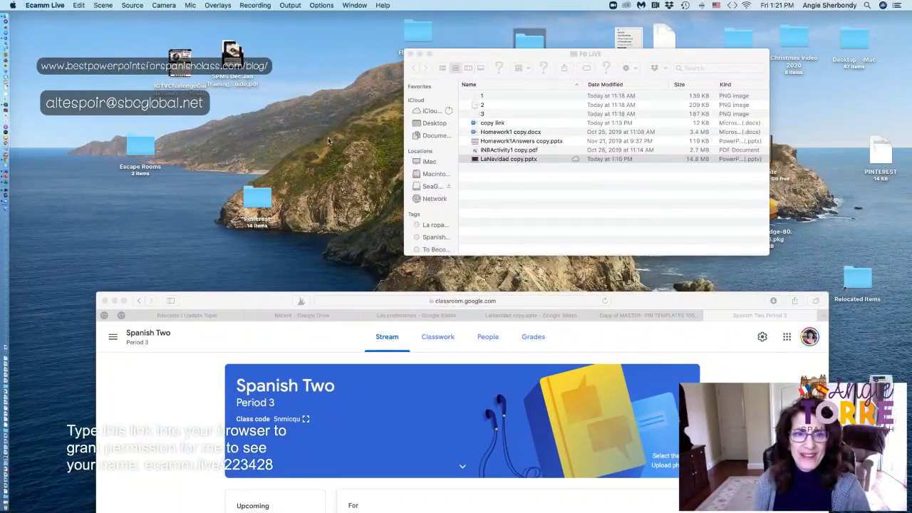